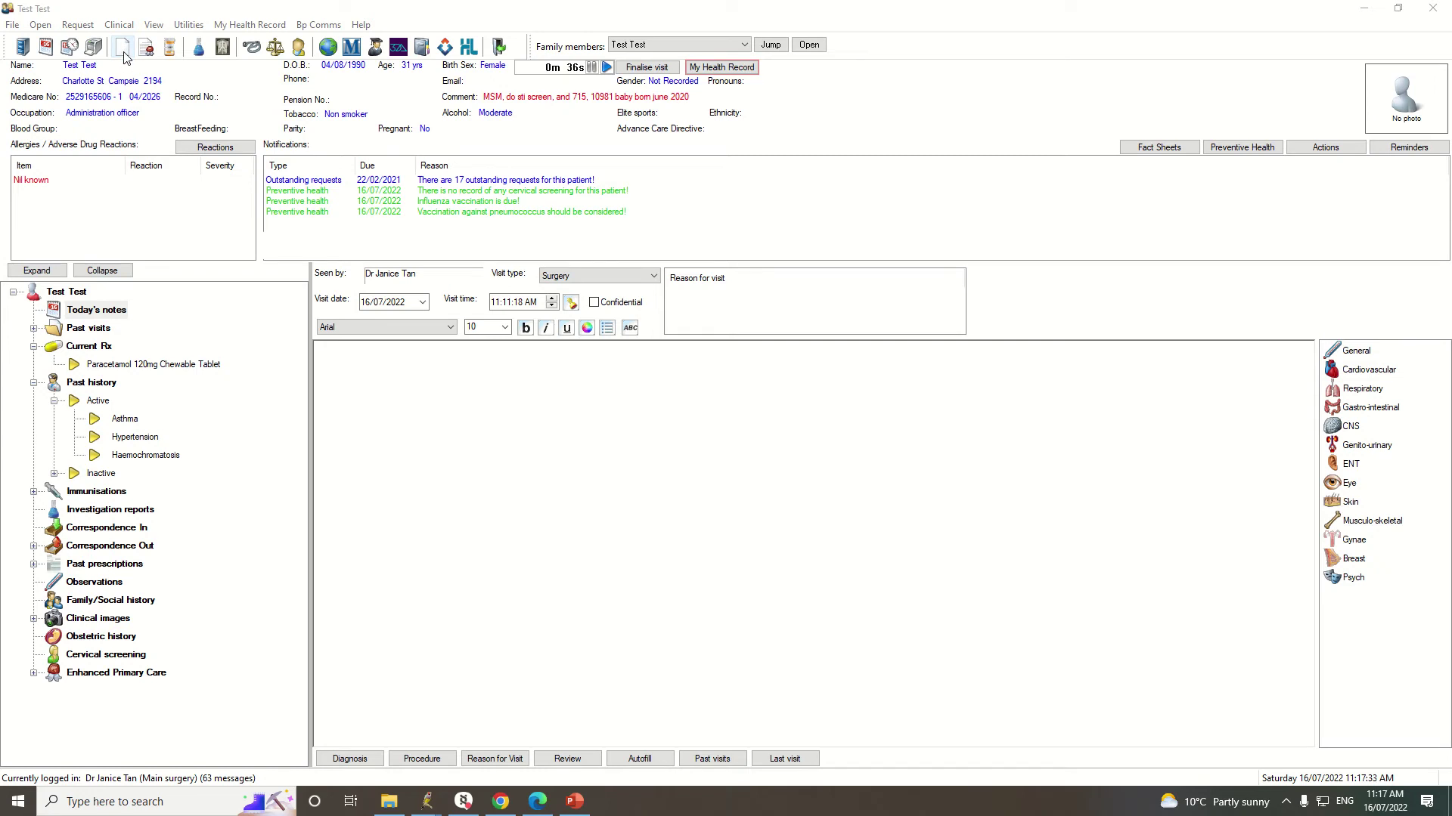
Open a blank Bp Premier Word Processor letter from the patient record's toolbar.
click(125, 48)
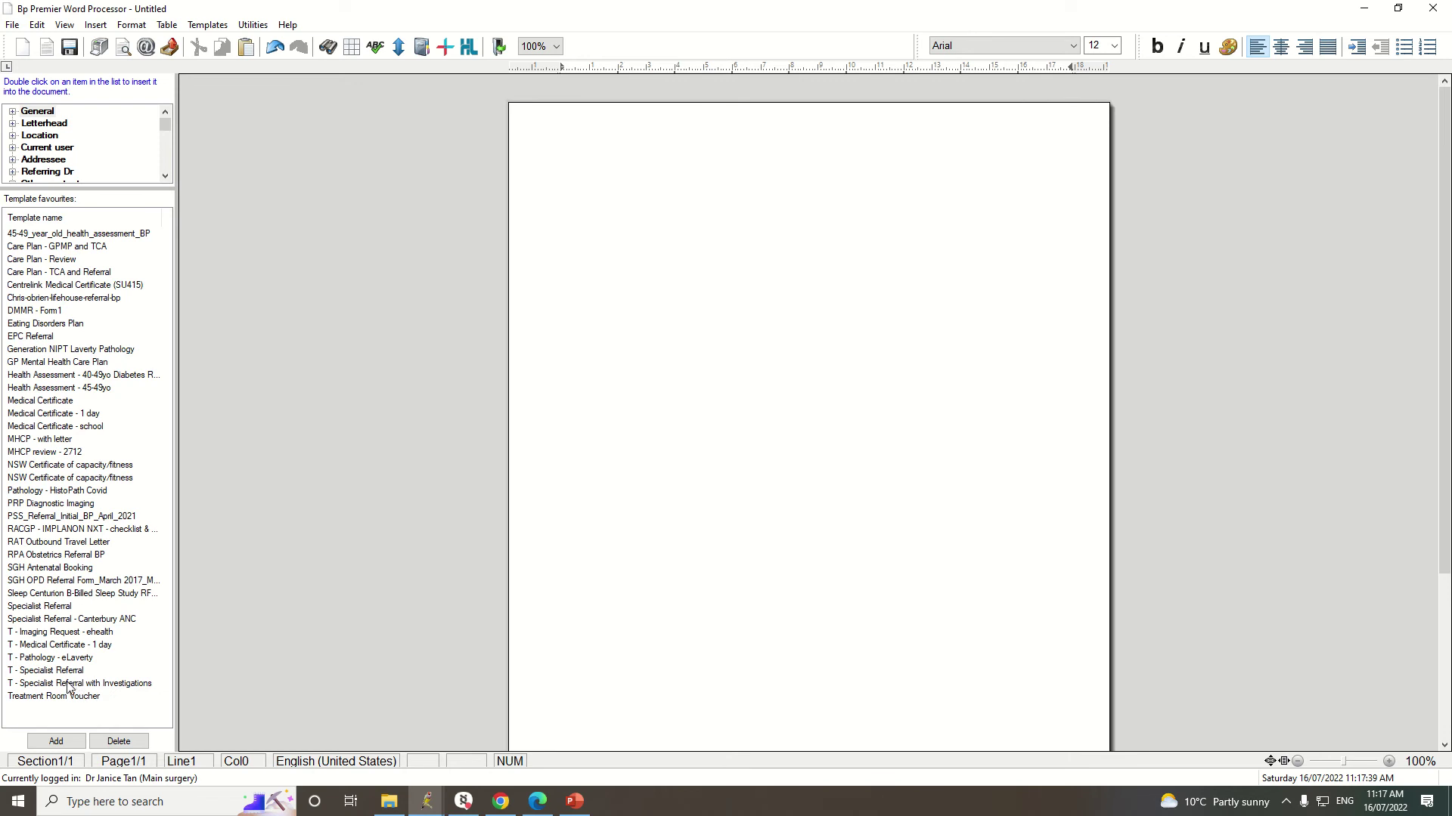
Start a T - Specialist Referral letter and open Telecare via a HealthShare addressee search.
double_click(51, 671)
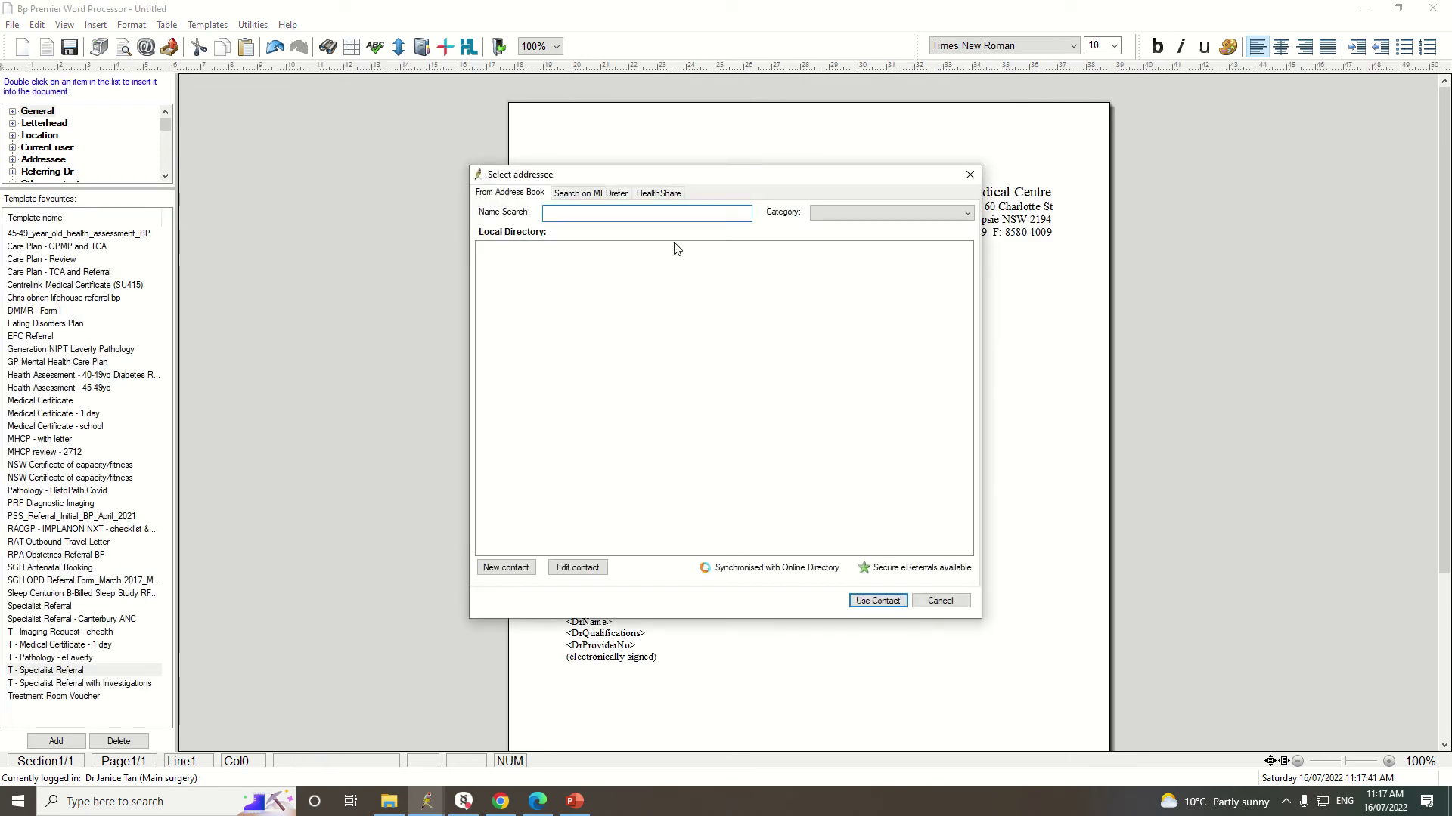
click(658, 194)
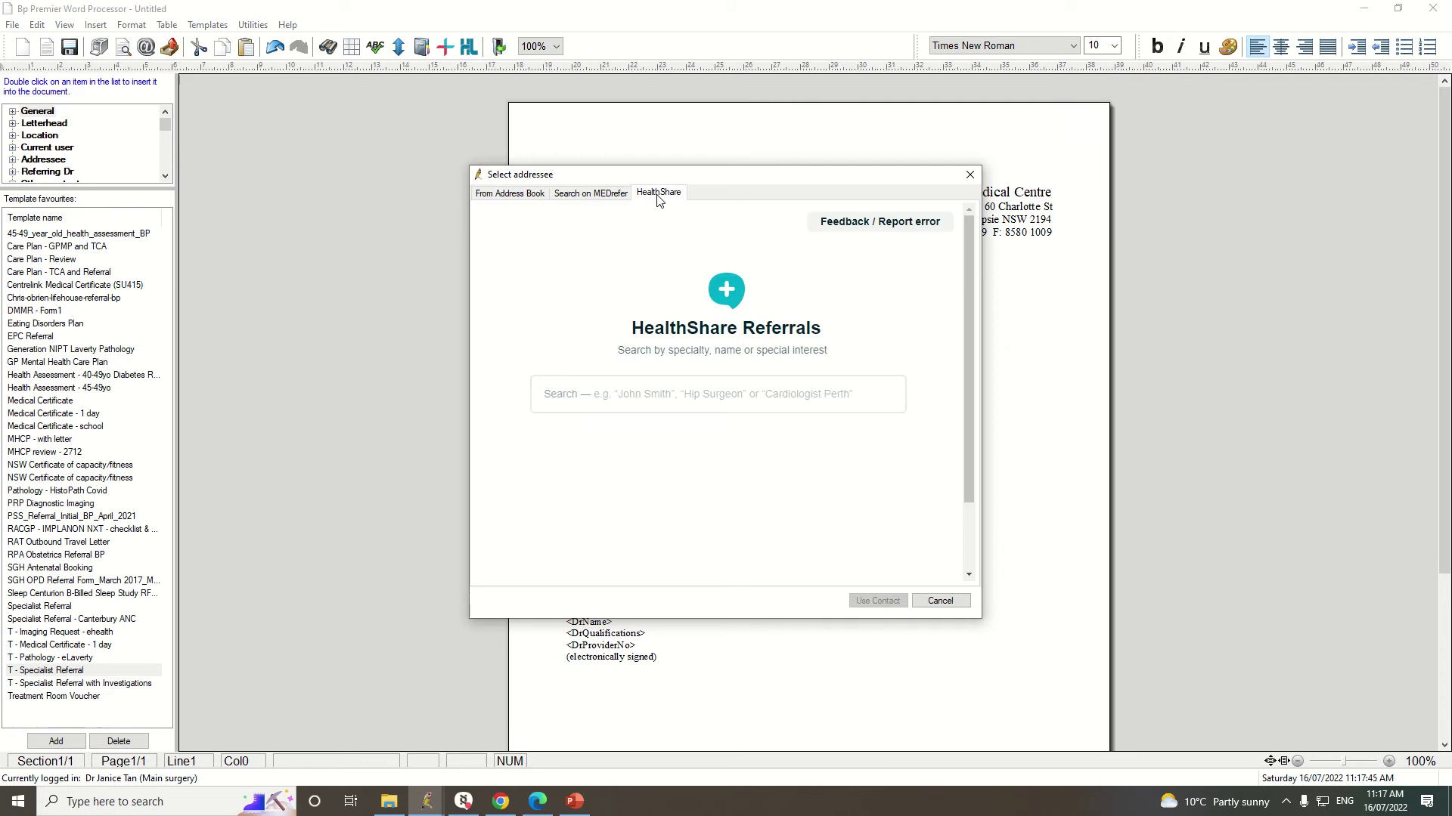
click(673, 393)
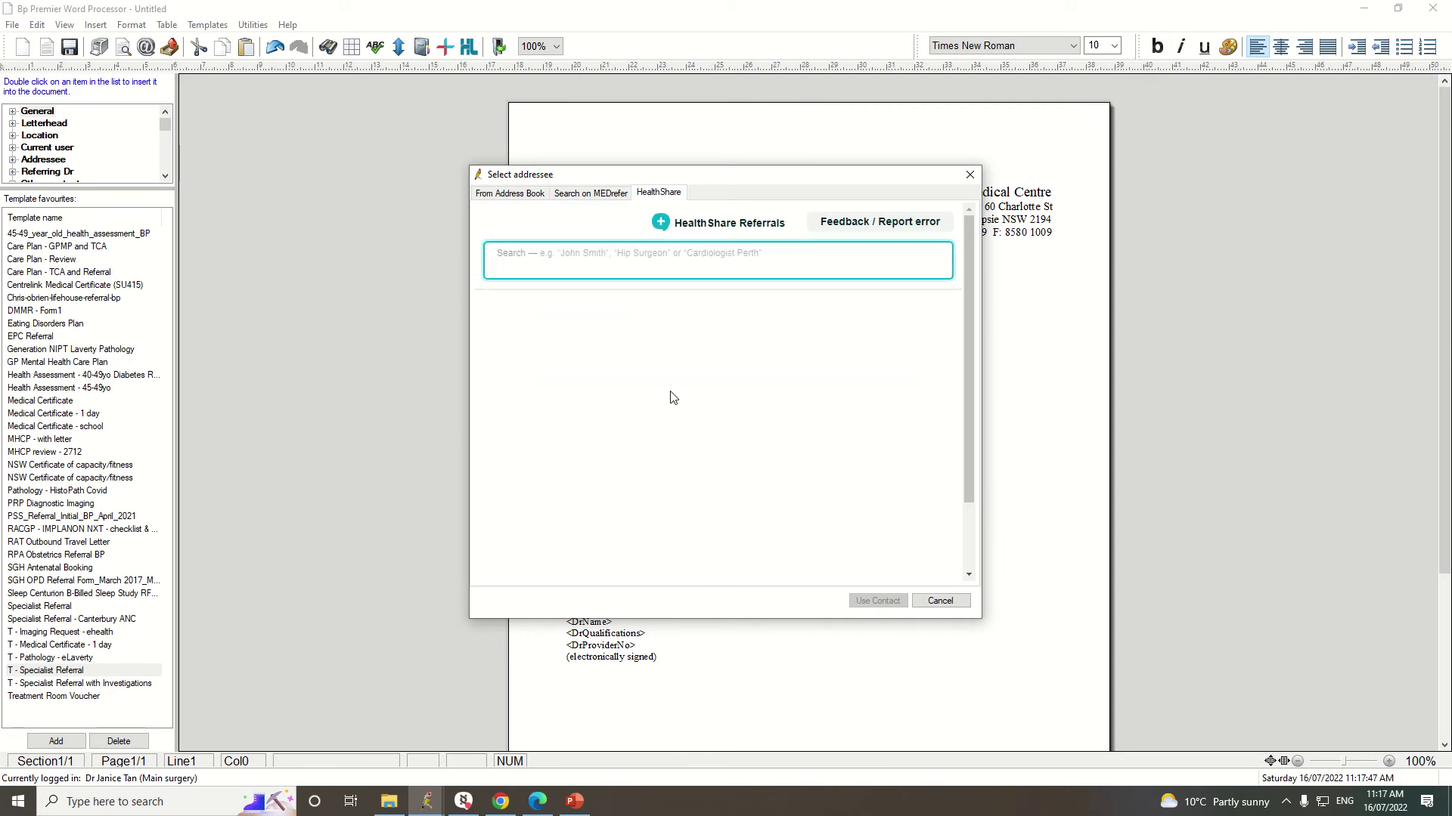
text(telecare)
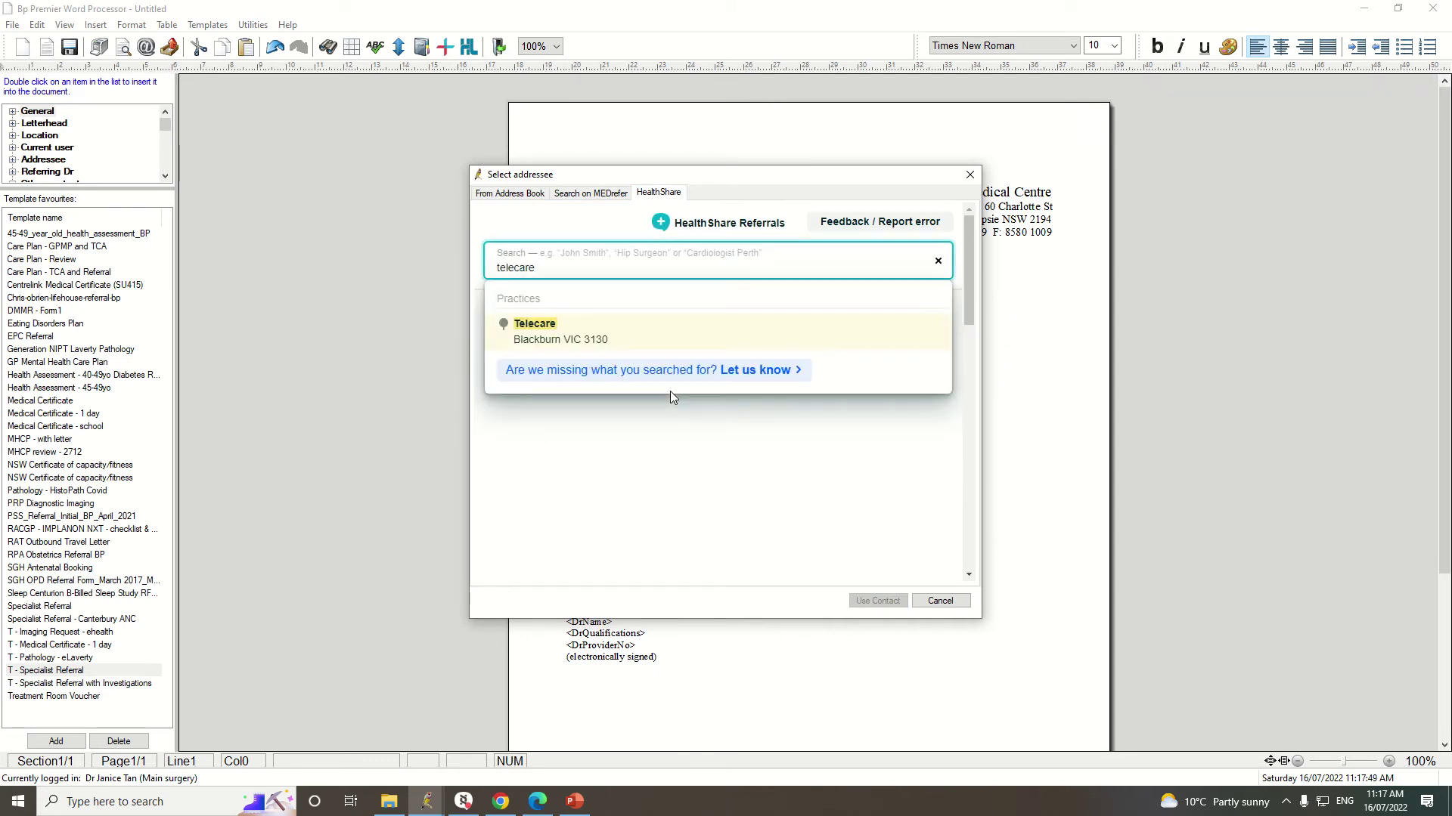
key(Return)
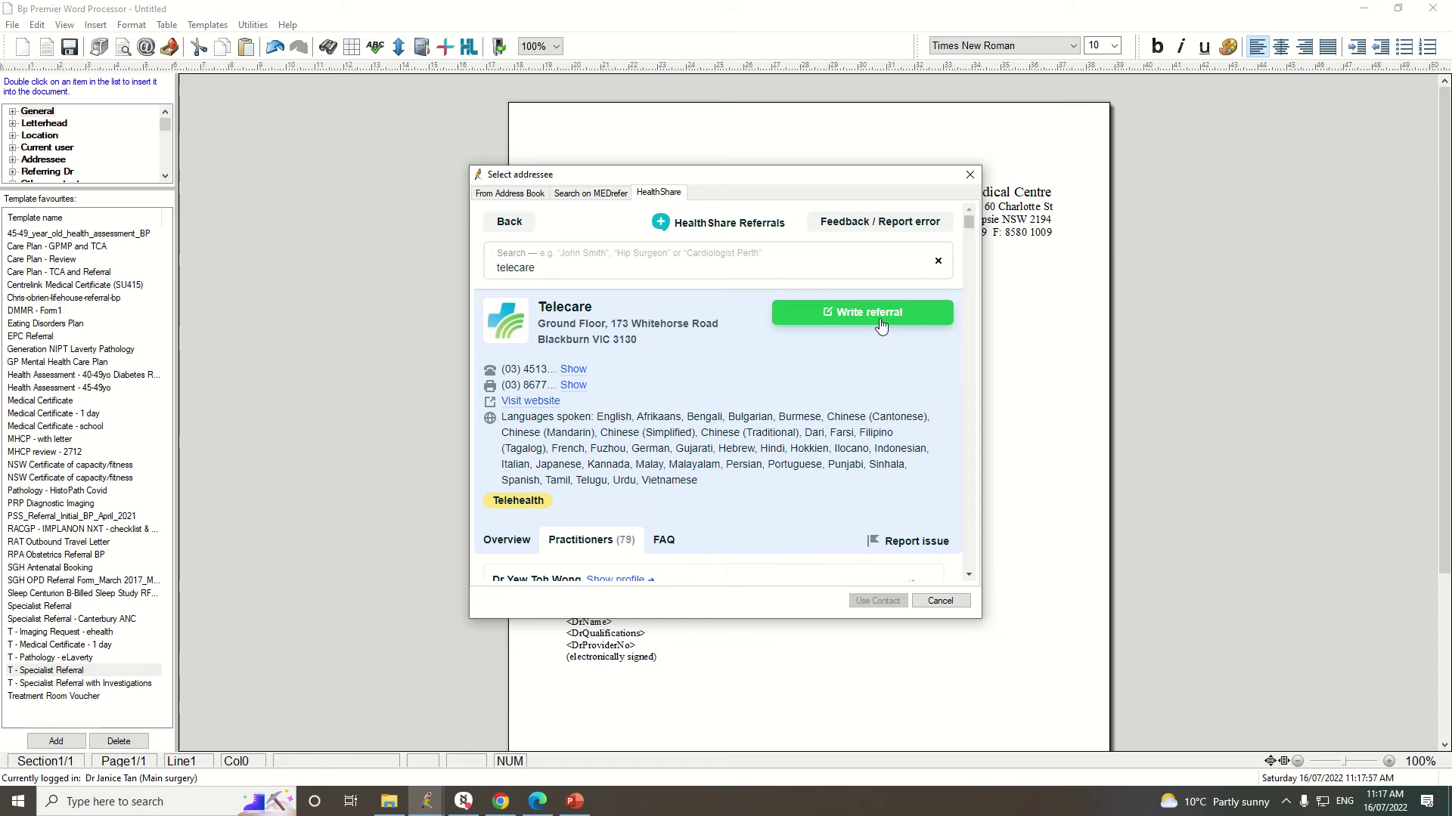
scroll(629, 375, down, 2)
scroll(629, 375, down, 3)
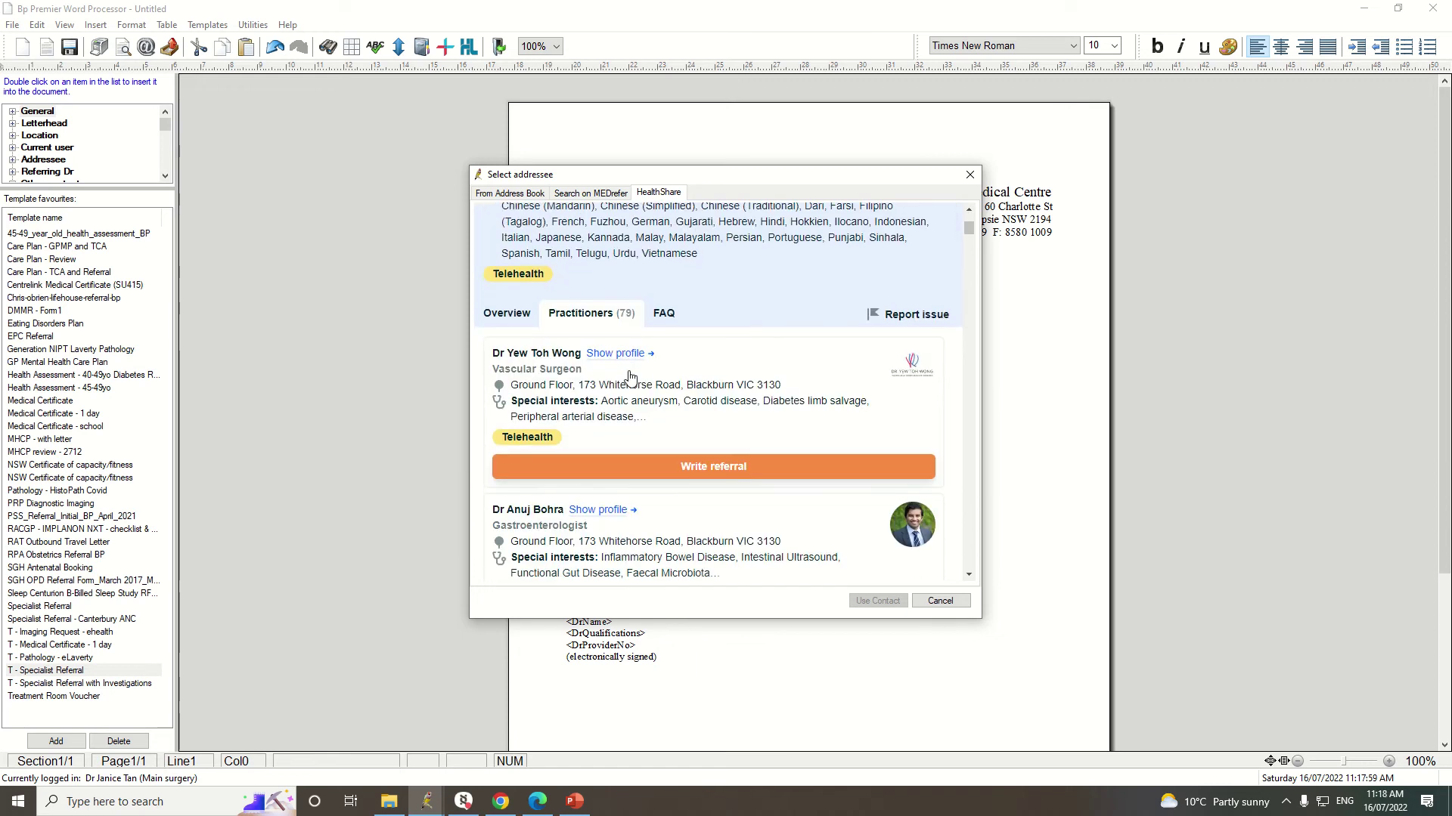
scroll(690, 428, down, 5)
scroll(690, 428, down, 3)
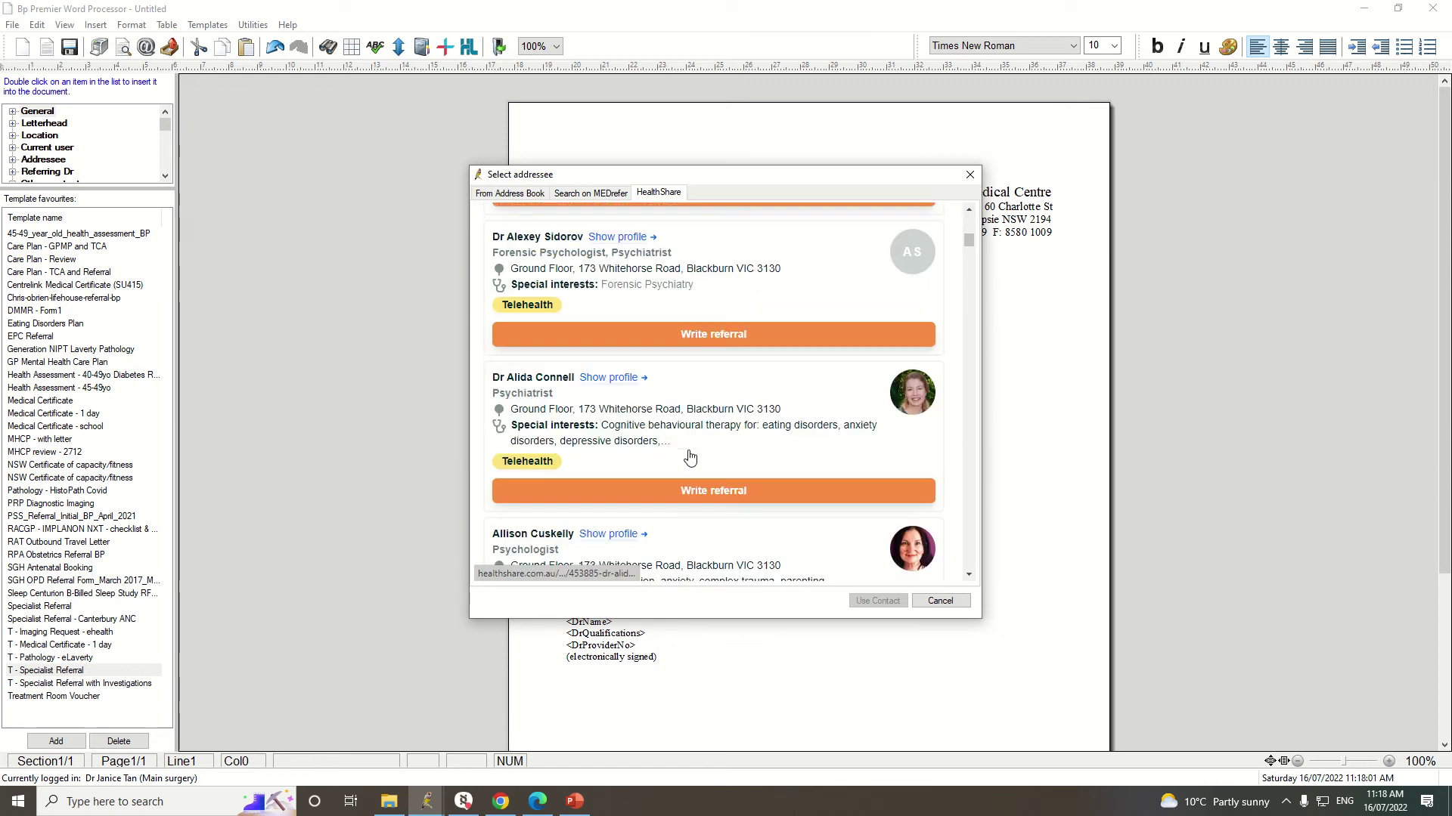
scroll(690, 429, down, 3)
scroll(689, 429, down, 3)
click(685, 415)
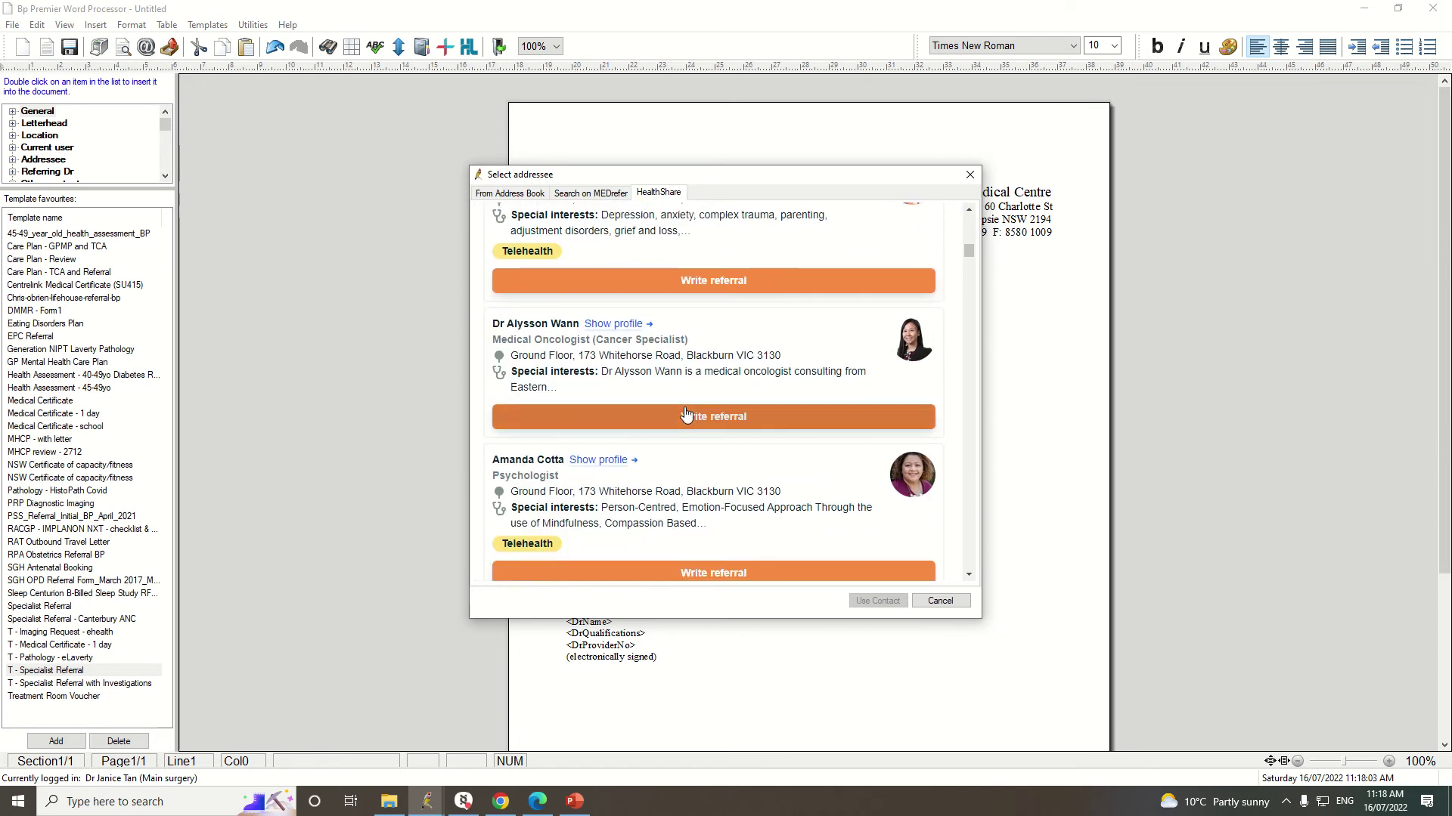
scroll(833, 510, up, 3)
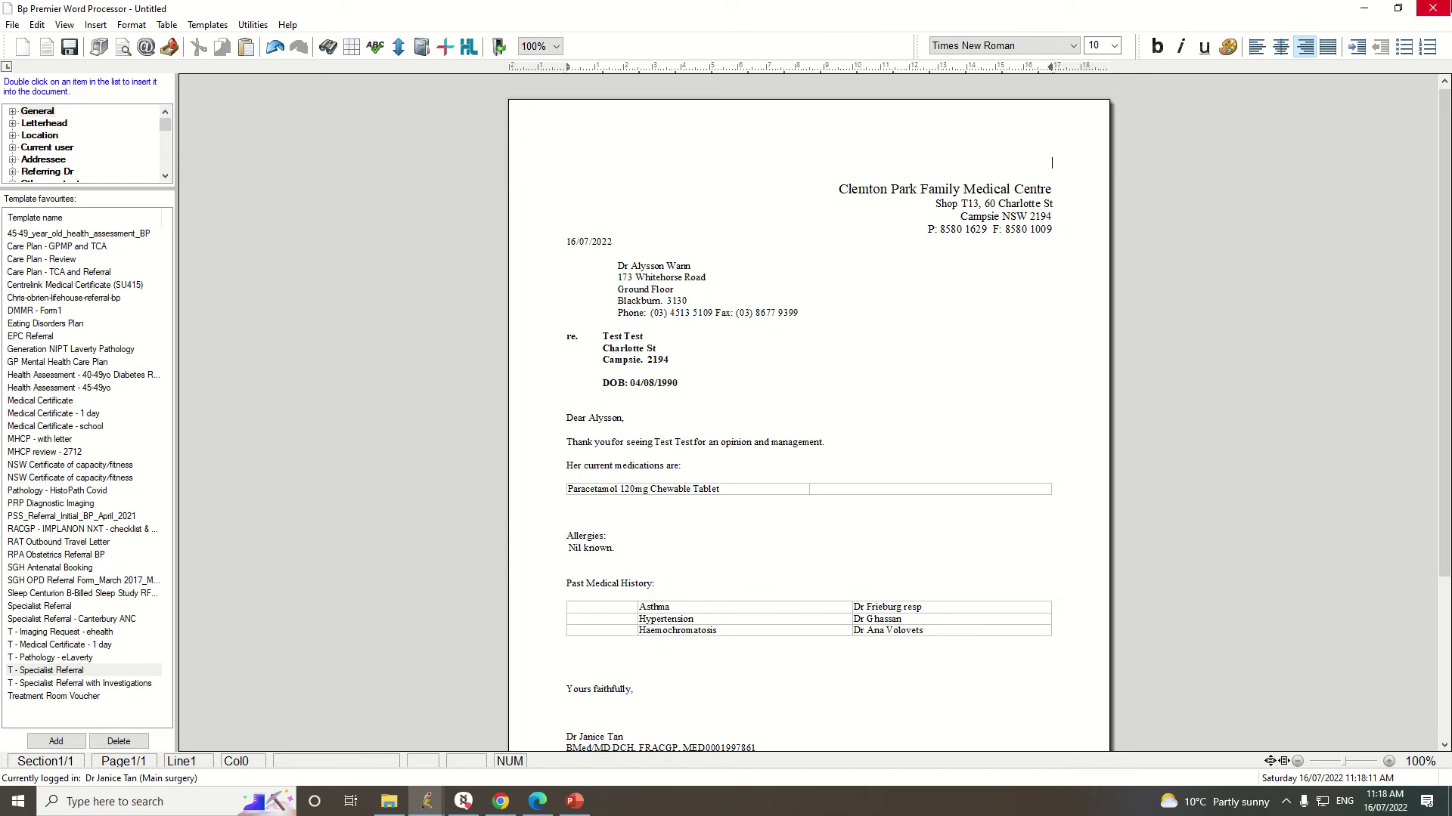
click(1431, 8)
click(699, 450)
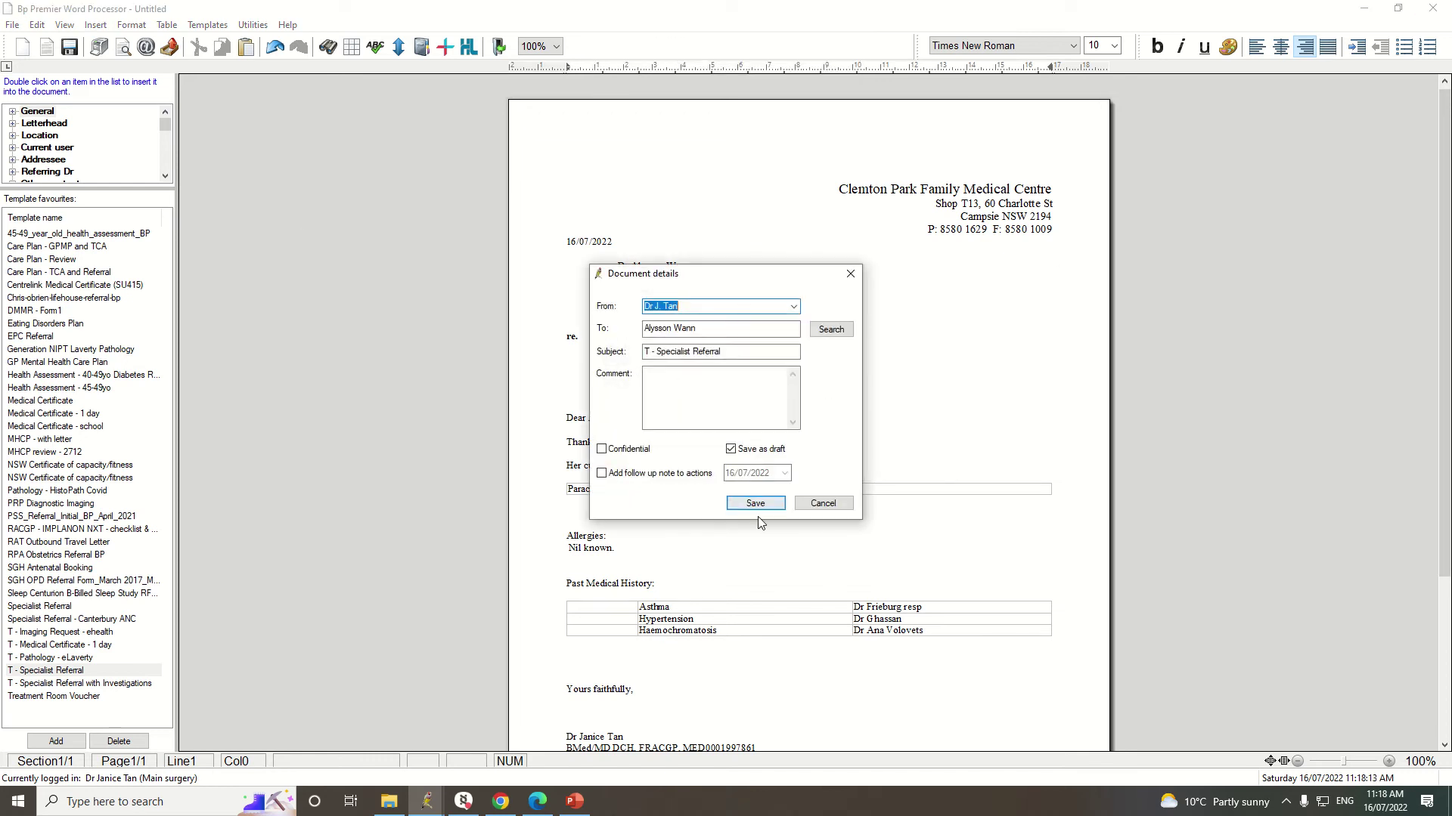
click(753, 501)
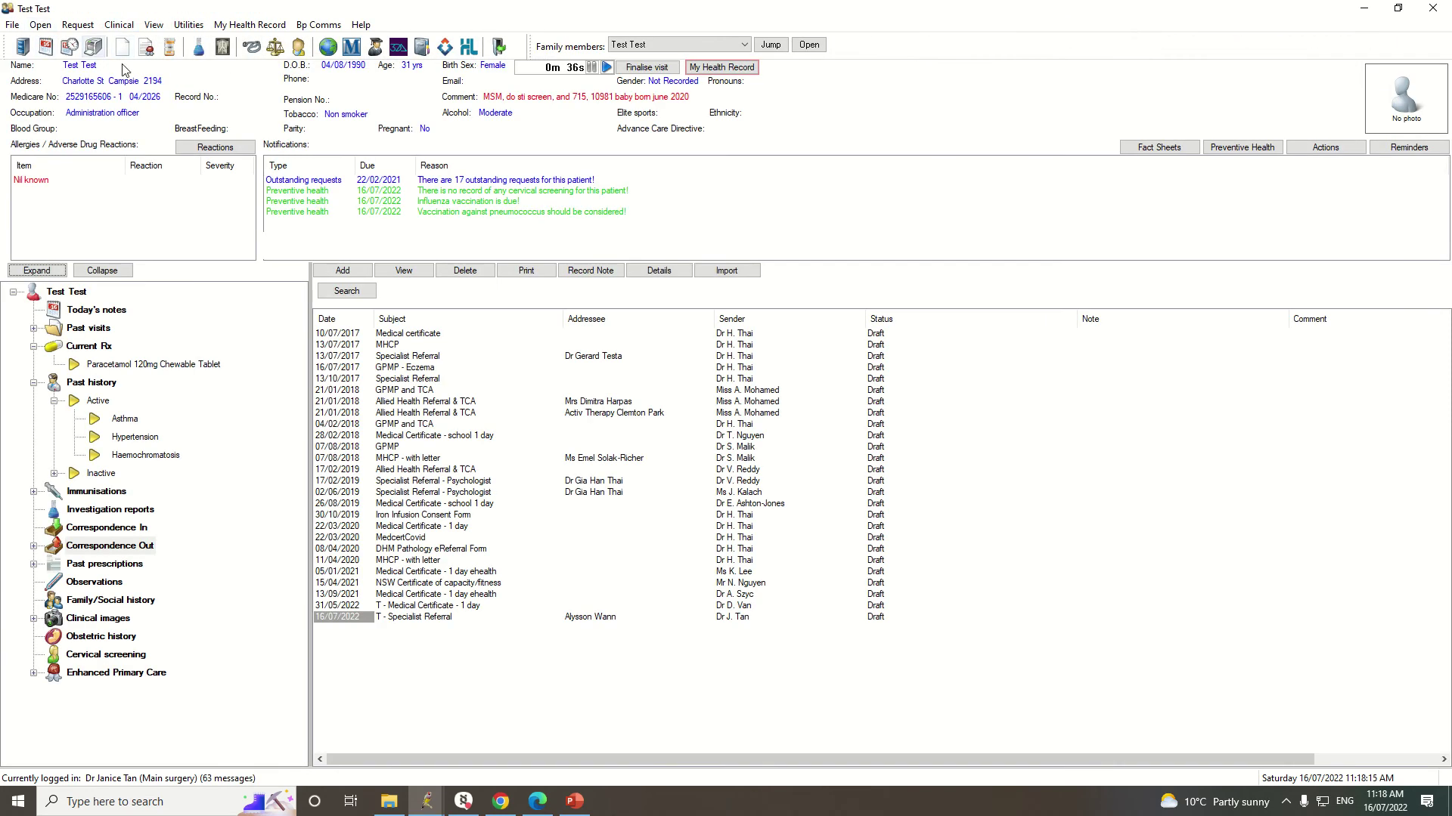
Start a new form from View > HealthLink Forms.
click(159, 25)
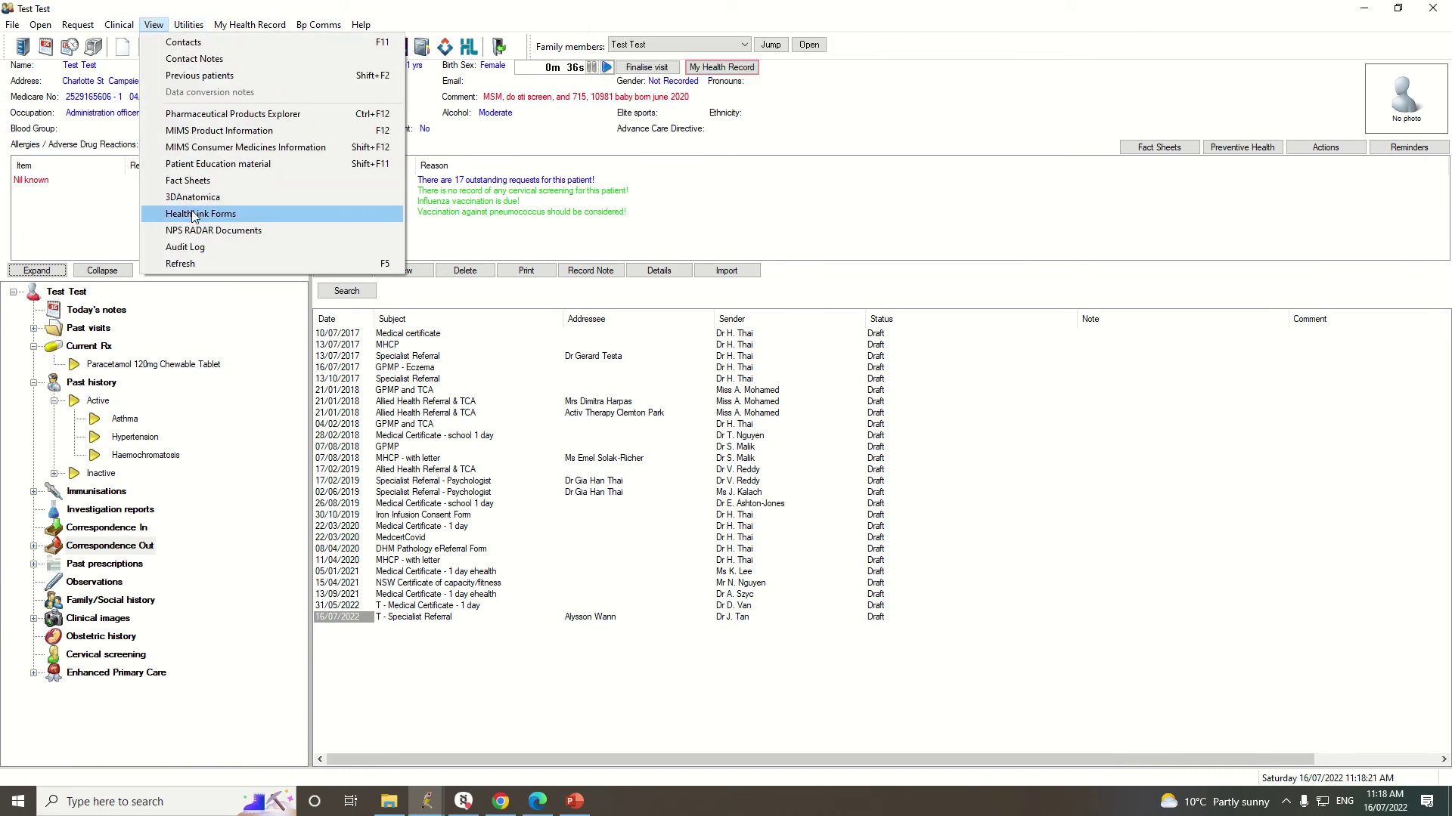
click(200, 214)
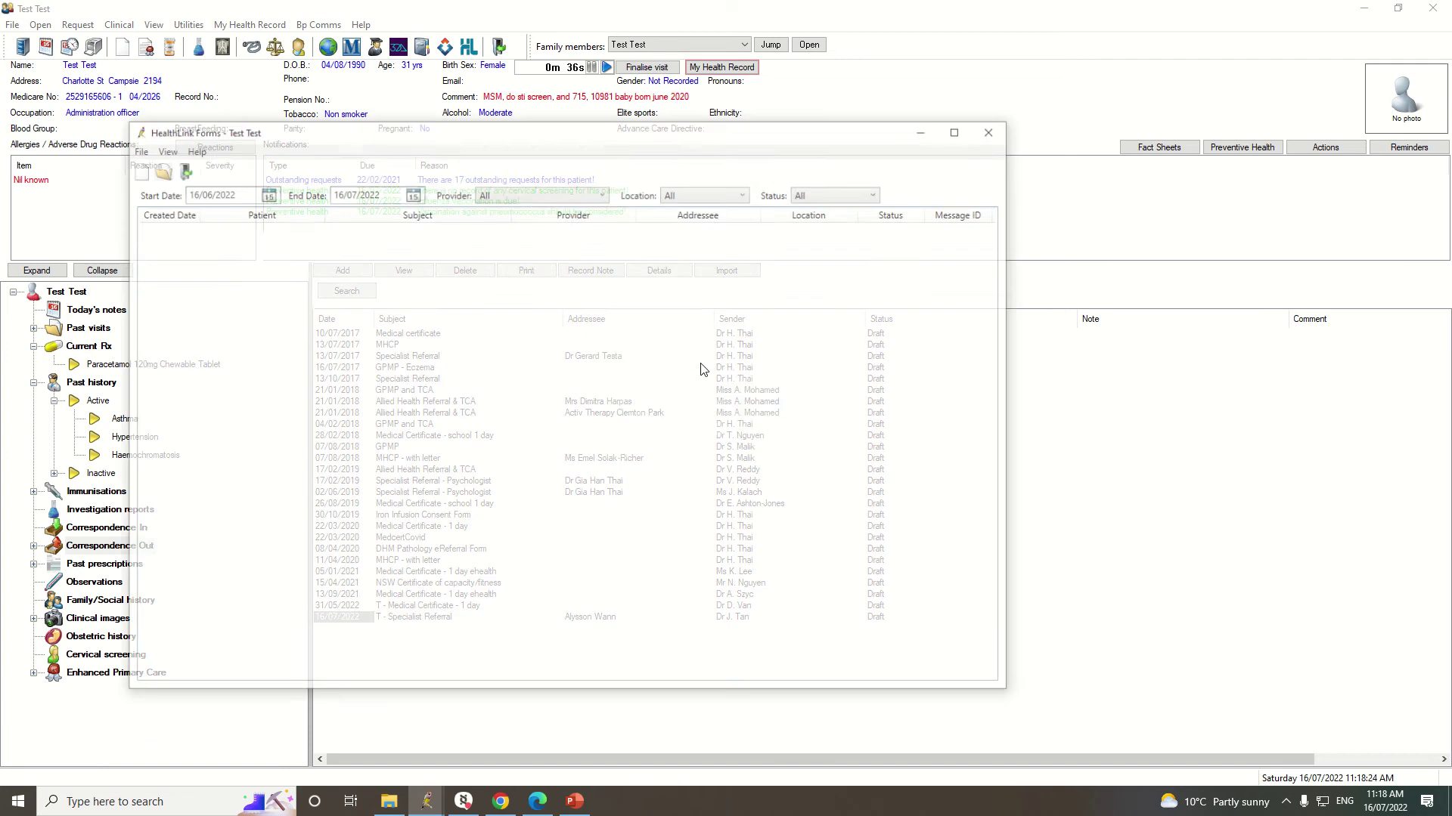
click(138, 174)
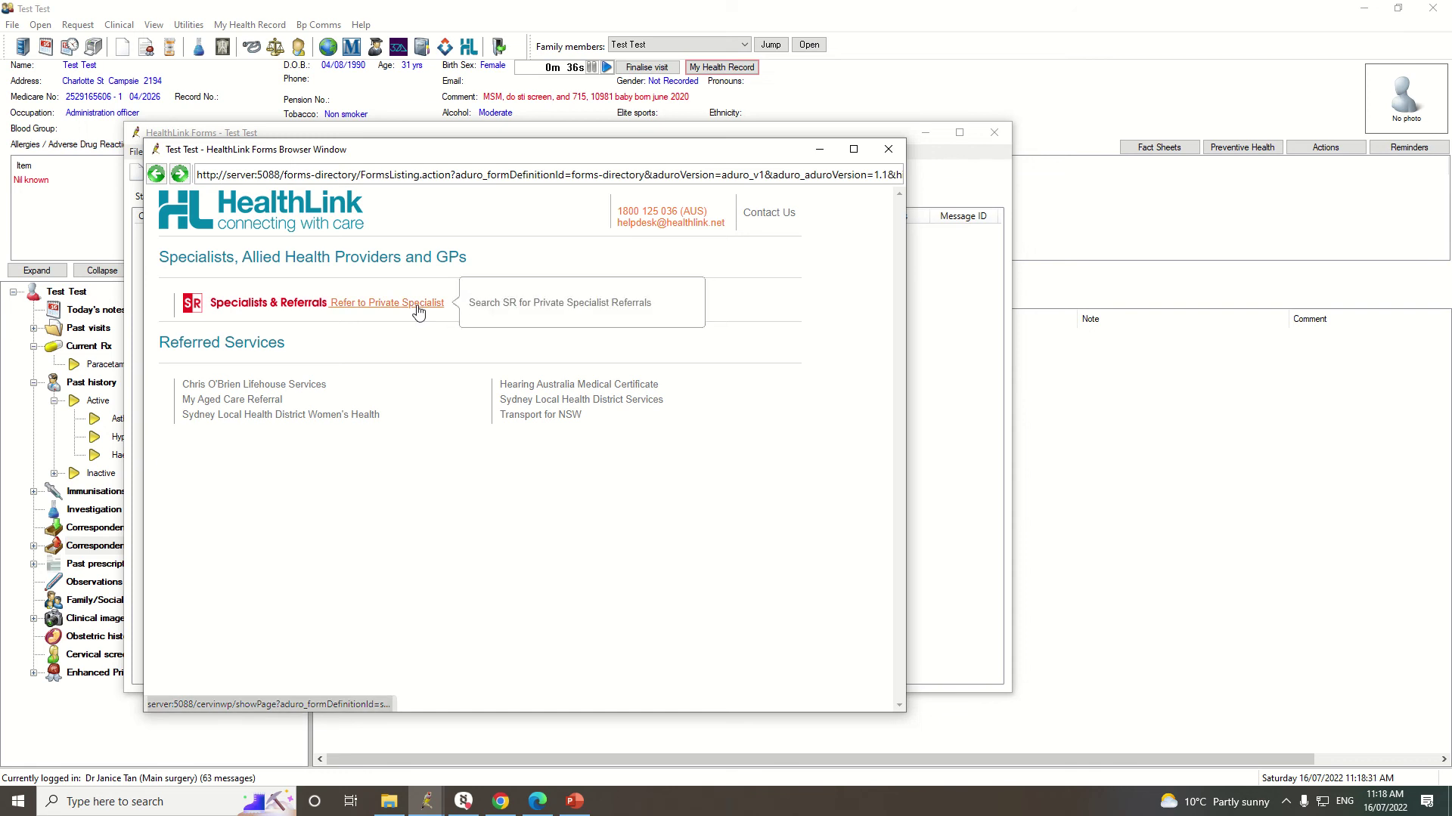
Choose Refer to Private Specialist, search 'telecare' and open the Telecare practice profile.
click(418, 308)
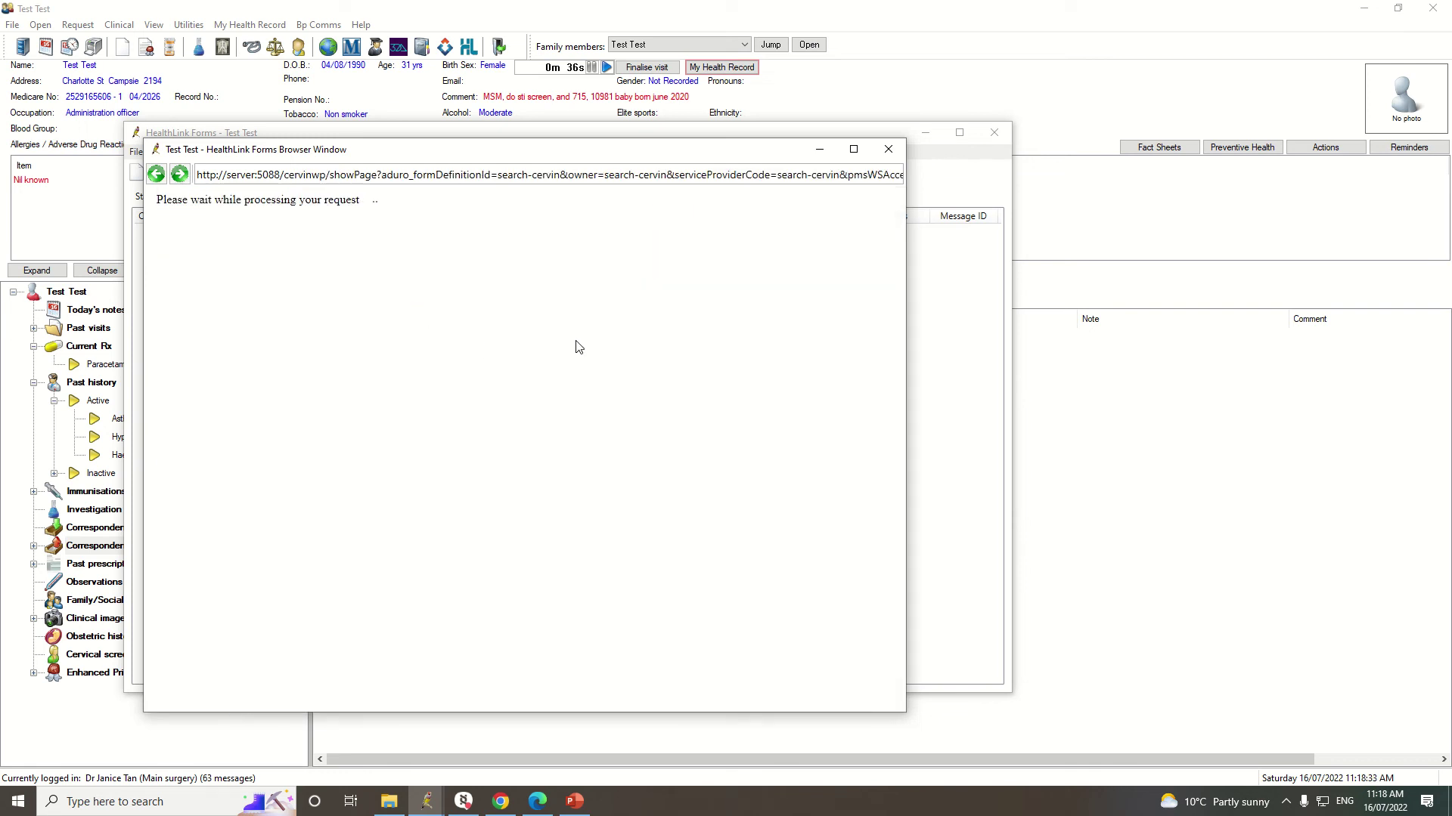
drag(703, 150, 792, 132)
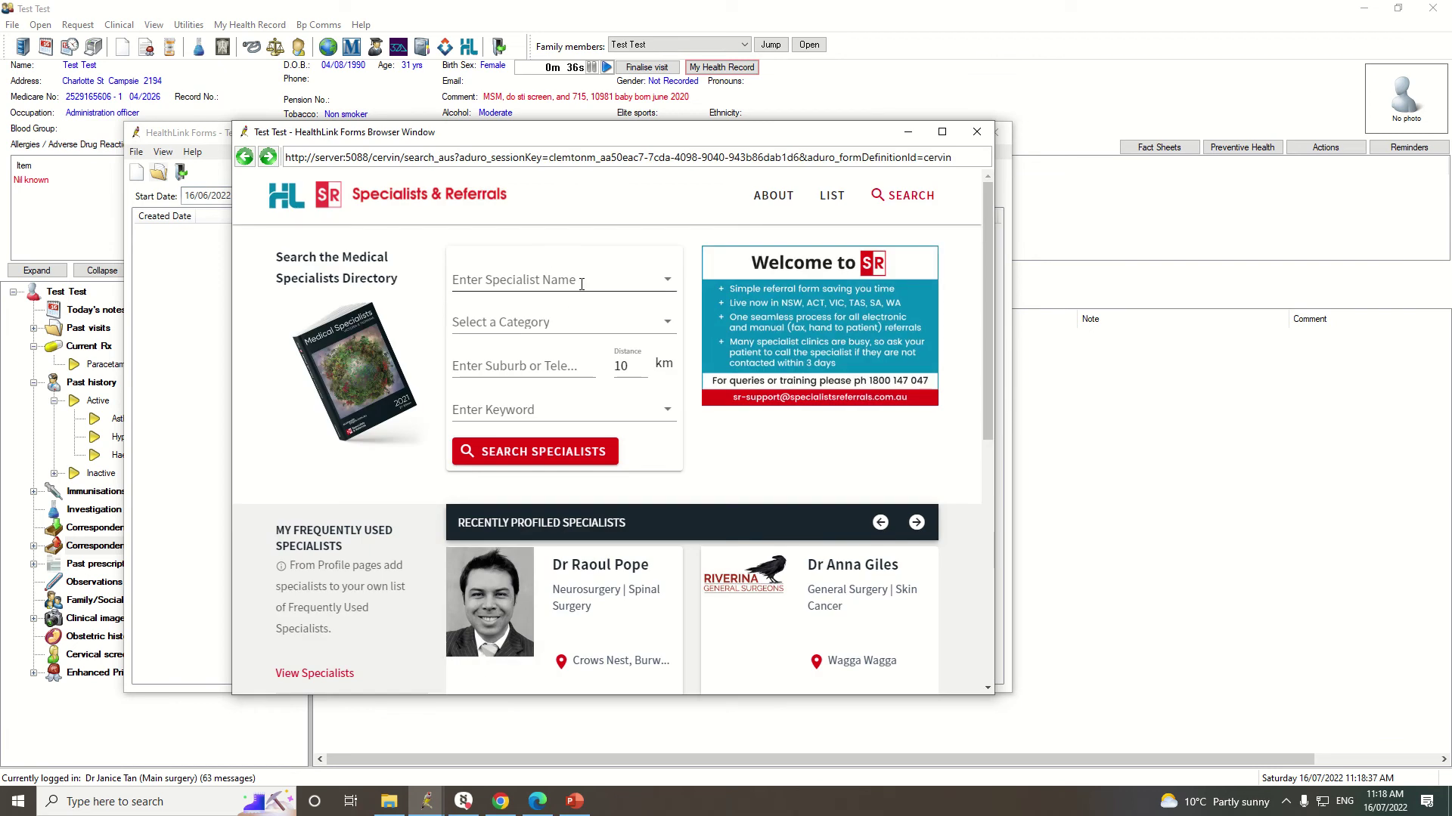
click(580, 282)
text(telecare)
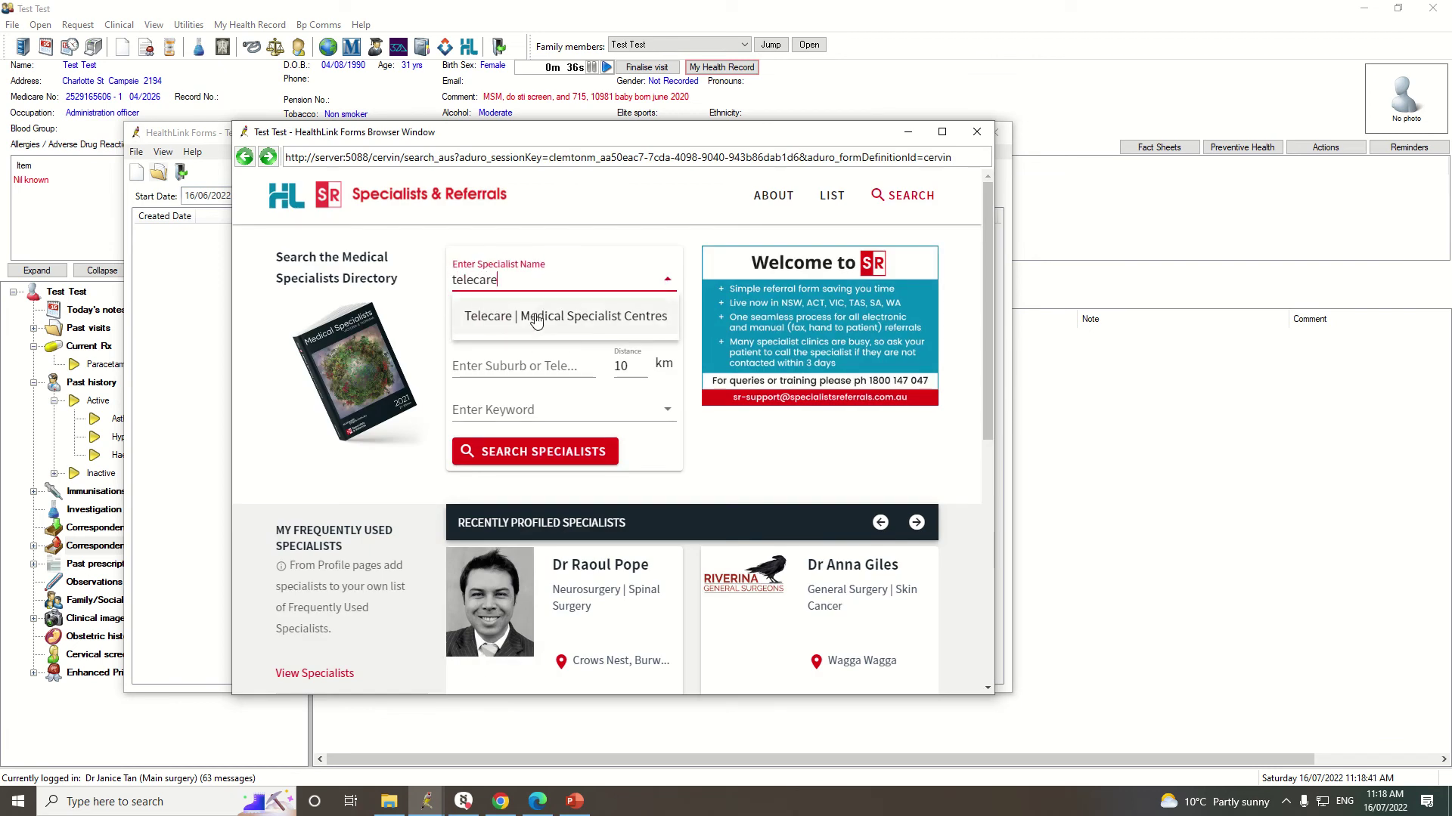
click(541, 316)
scroll(589, 476, down, 5)
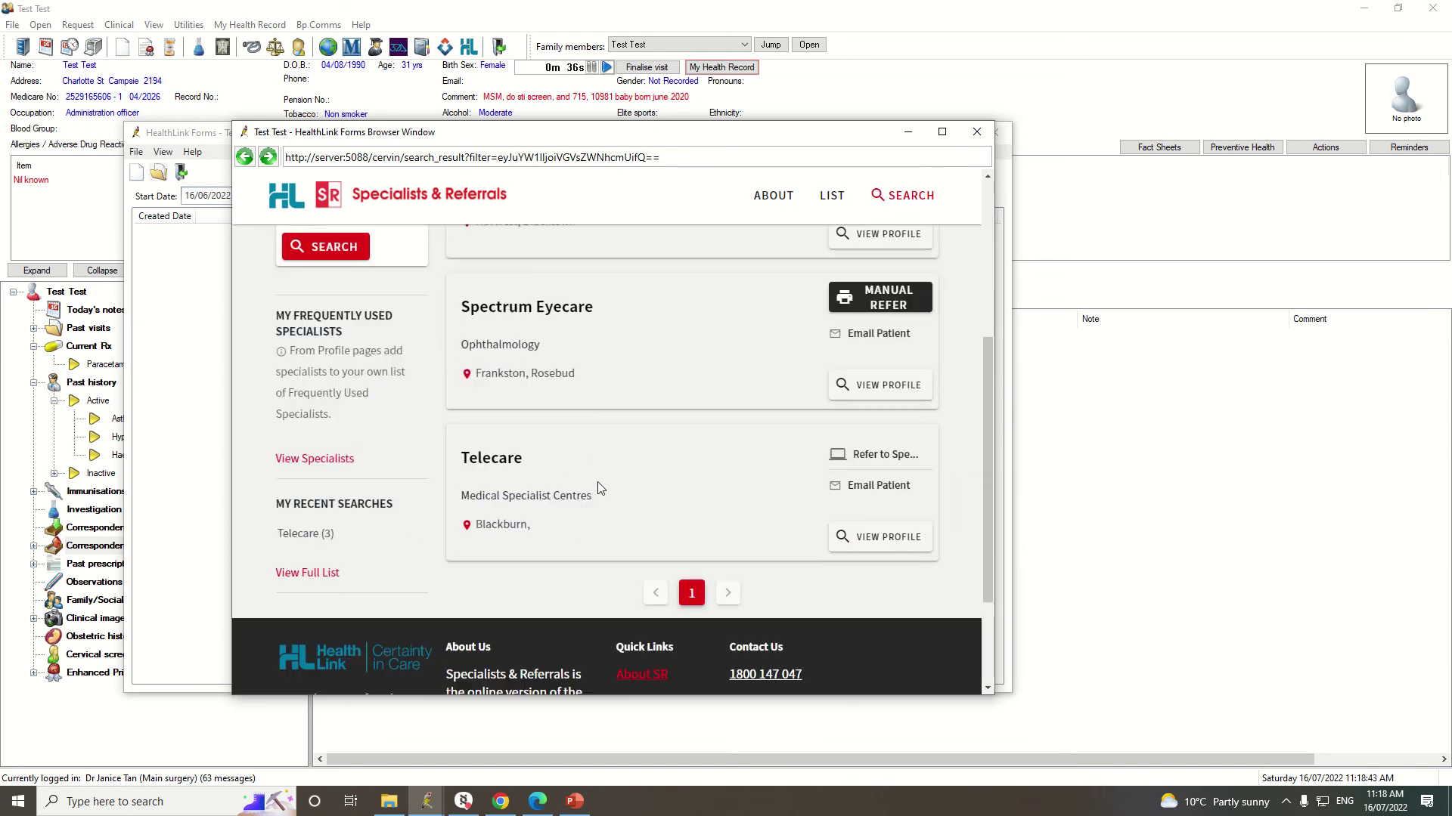
click(688, 456)
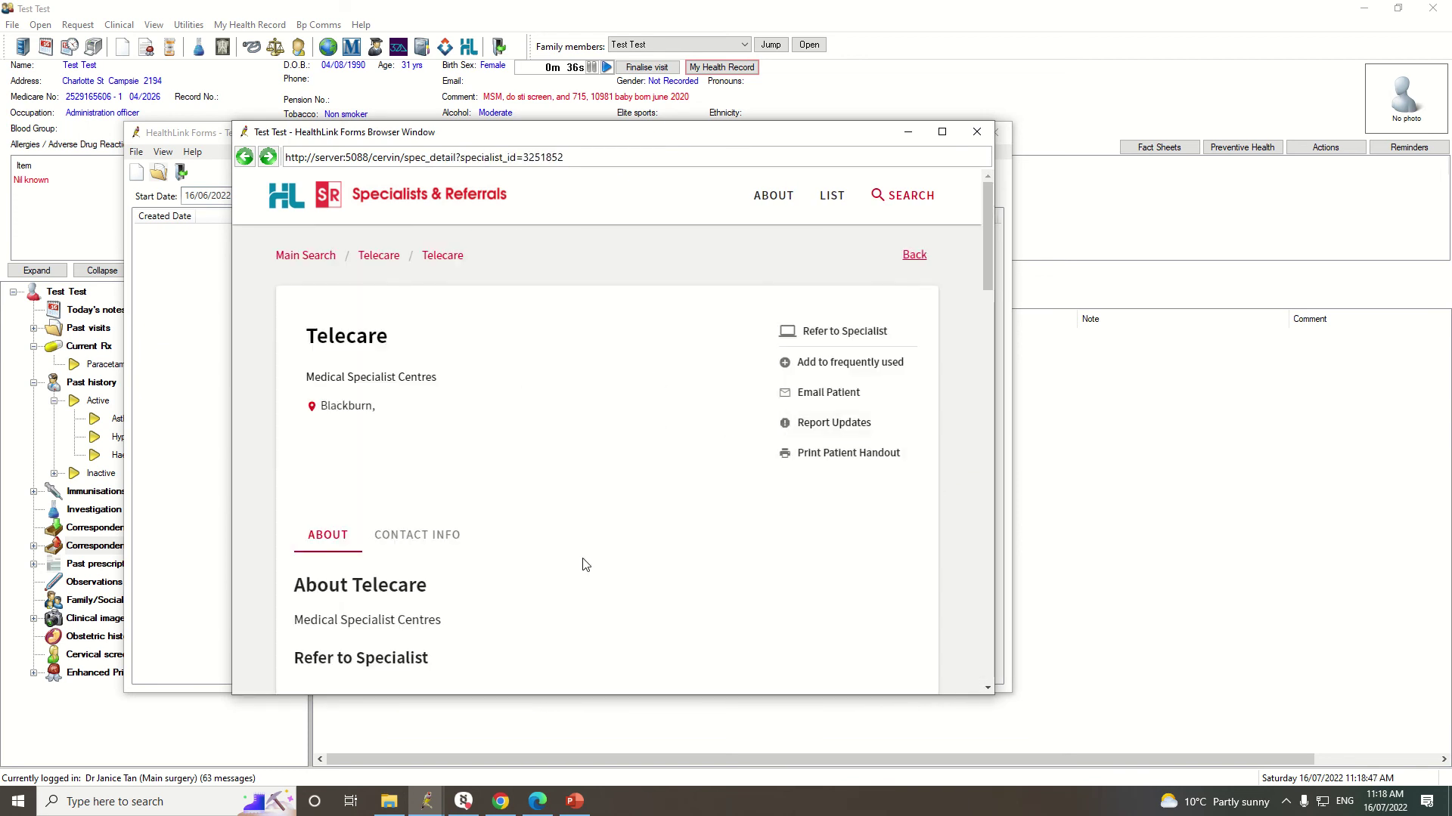
scroll(567, 529, down, 3)
scroll(567, 529, up, 3)
scroll(477, 443, down, 4)
scroll(403, 427, down, 2)
scroll(403, 427, down, 2)
scroll(386, 476, down, 3)
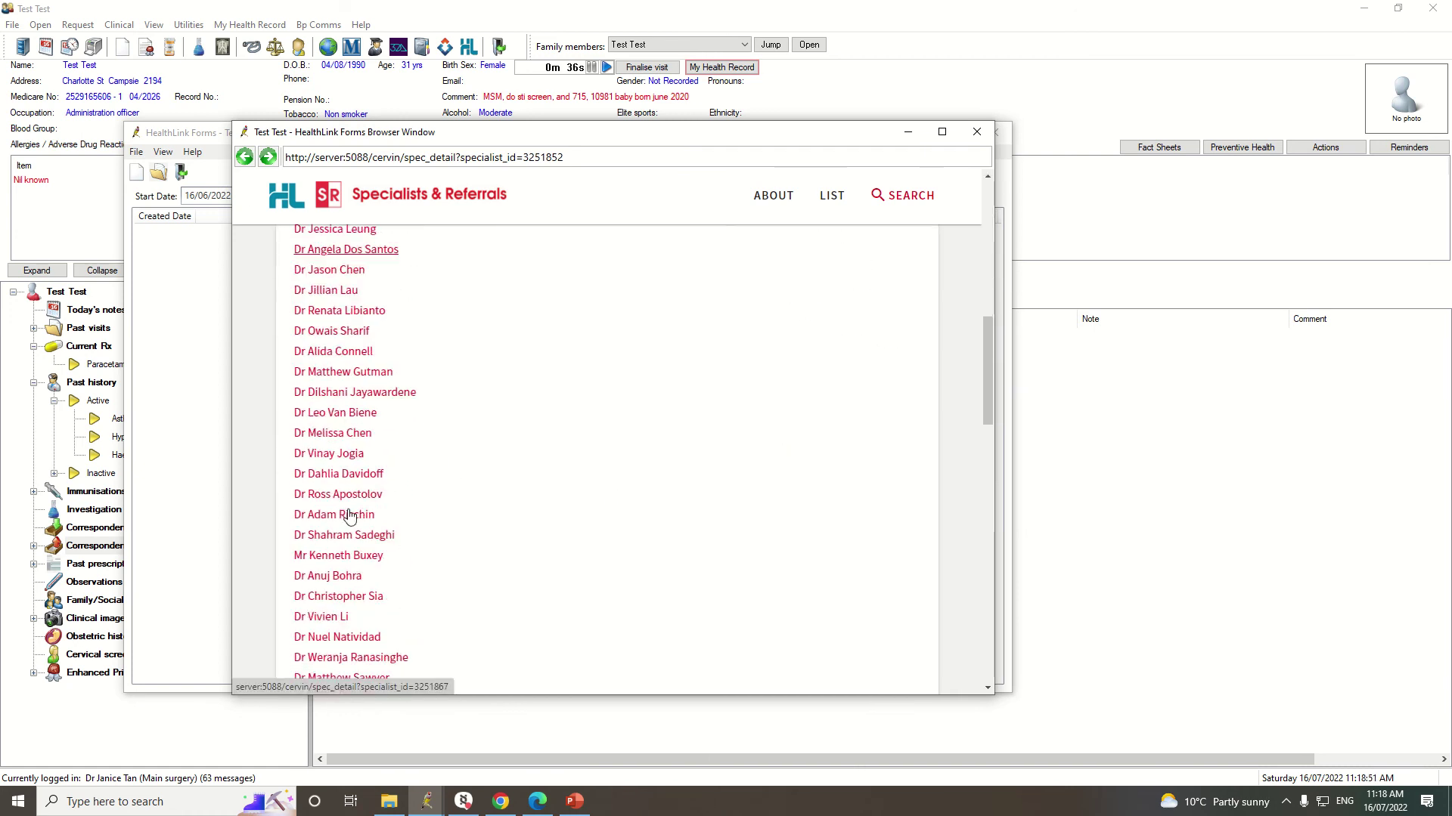
scroll(383, 519, down, 2)
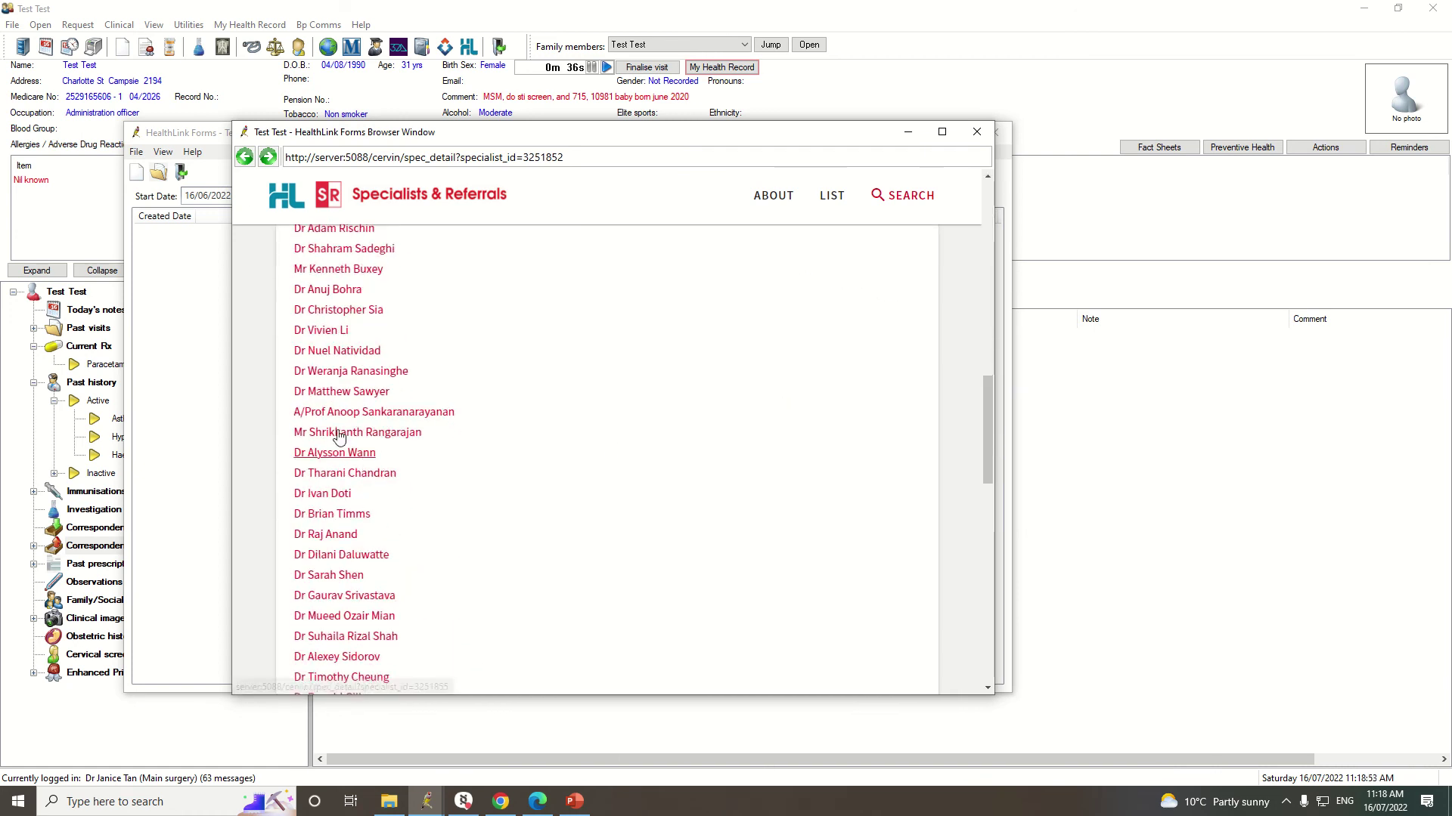
click(336, 308)
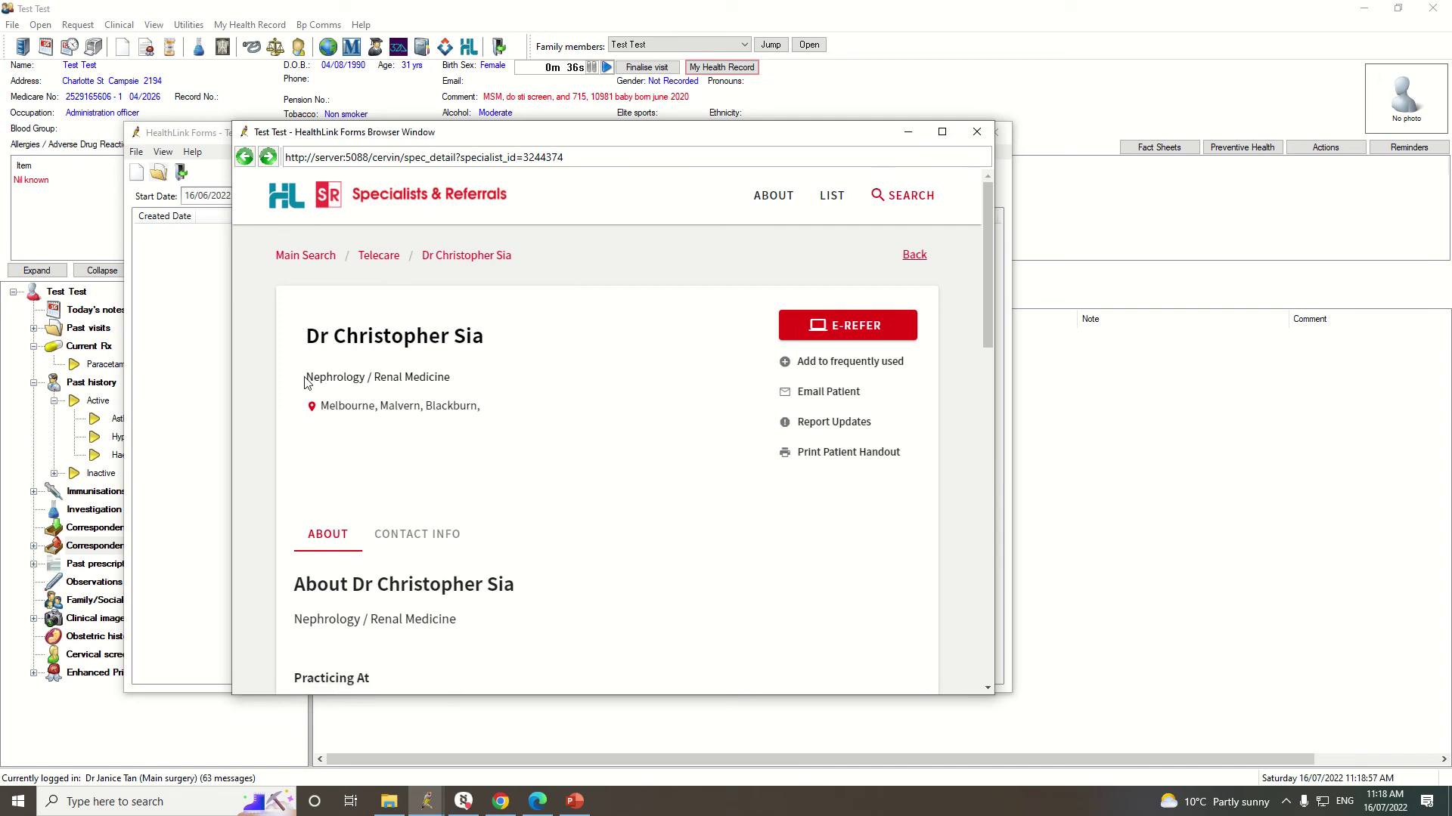
scroll(516, 473, down, 1)
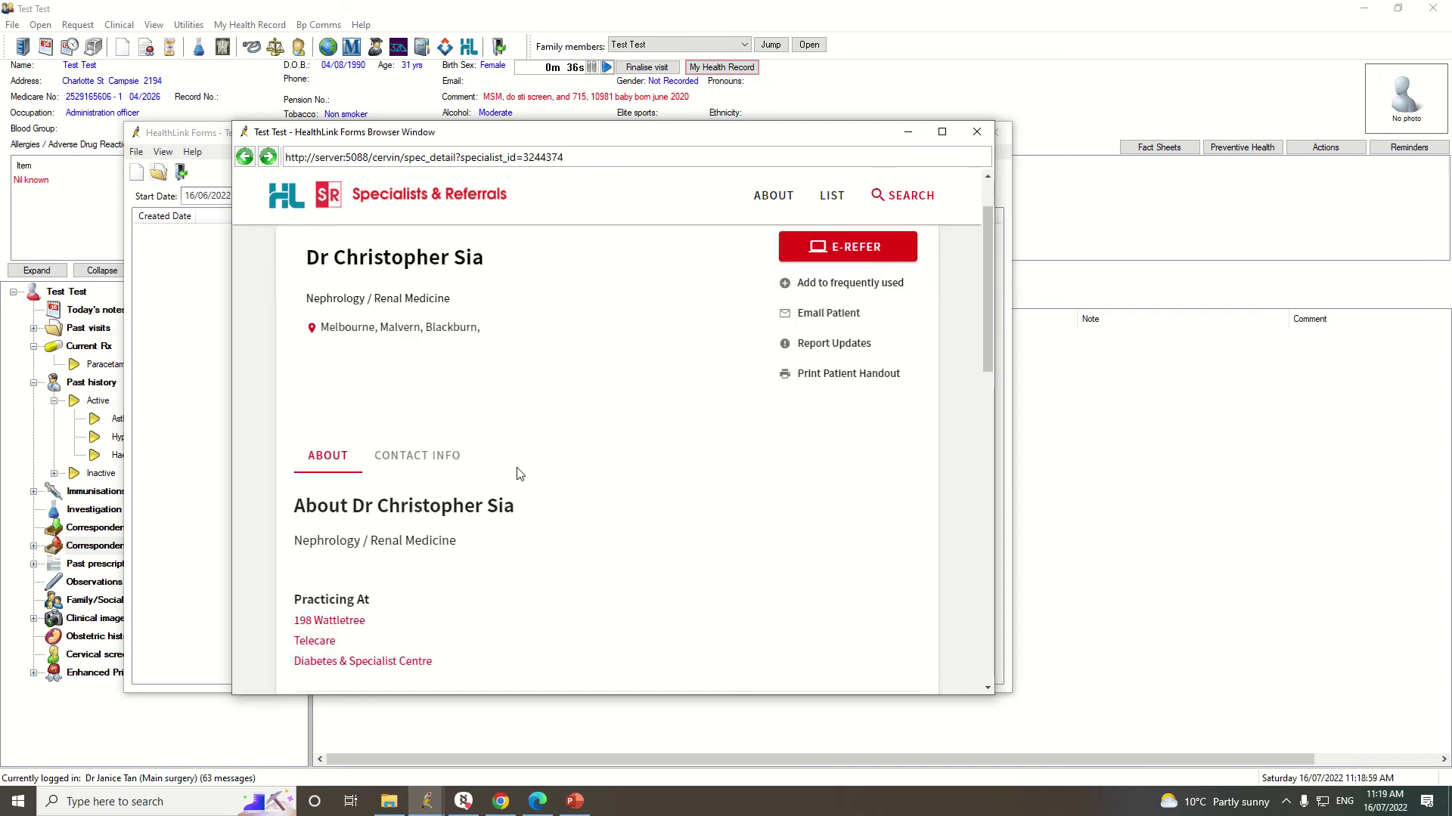
scroll(517, 473, up, 1)
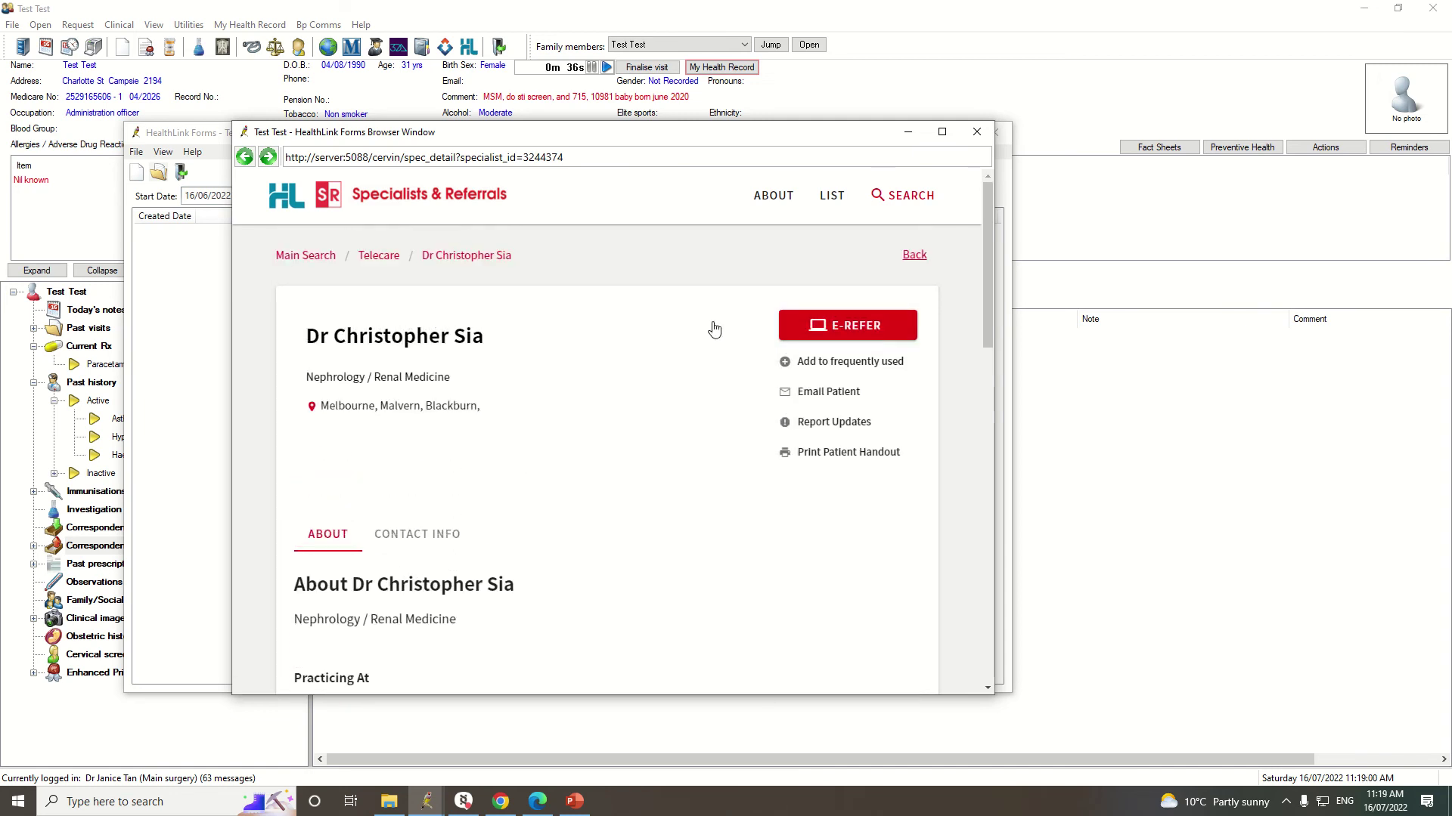
click(845, 329)
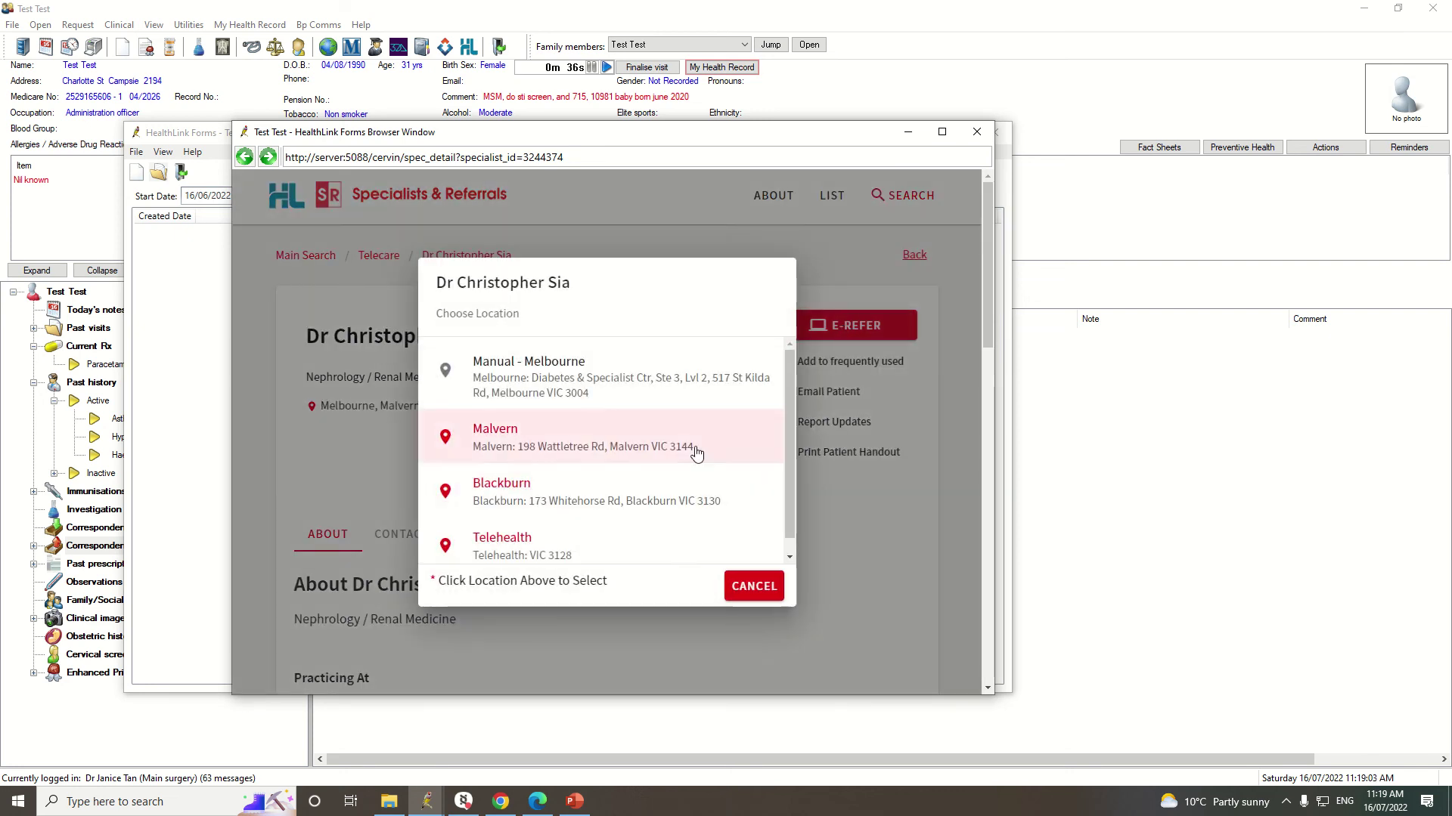
scroll(653, 470, down, 1)
click(613, 531)
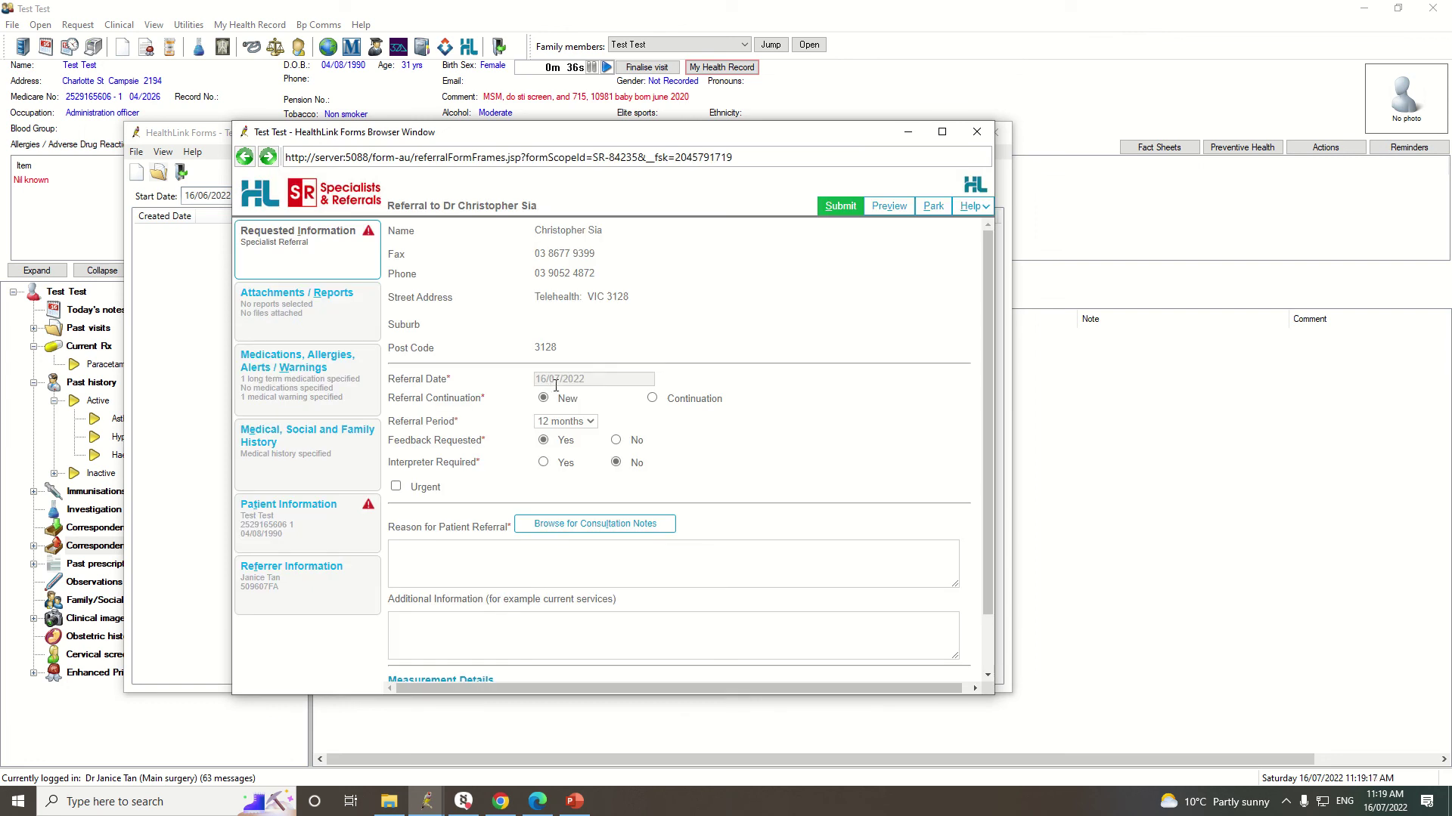
scroll(527, 476, down, 2)
Enter the referral reason and additional information, then view Attachments / Reports.
click(490, 493)
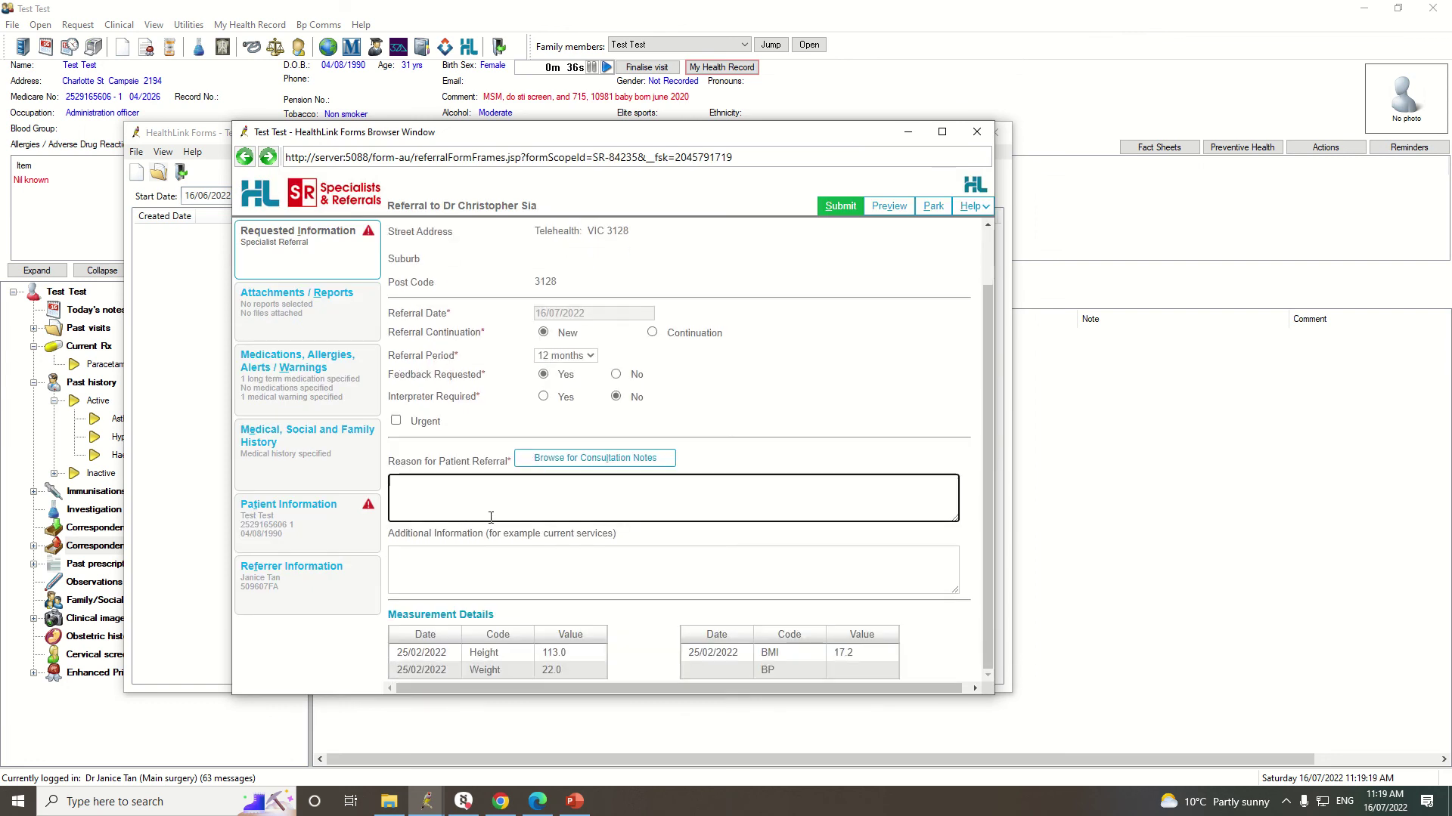
text(dfdd)
click(496, 572)
text(dfdfd)
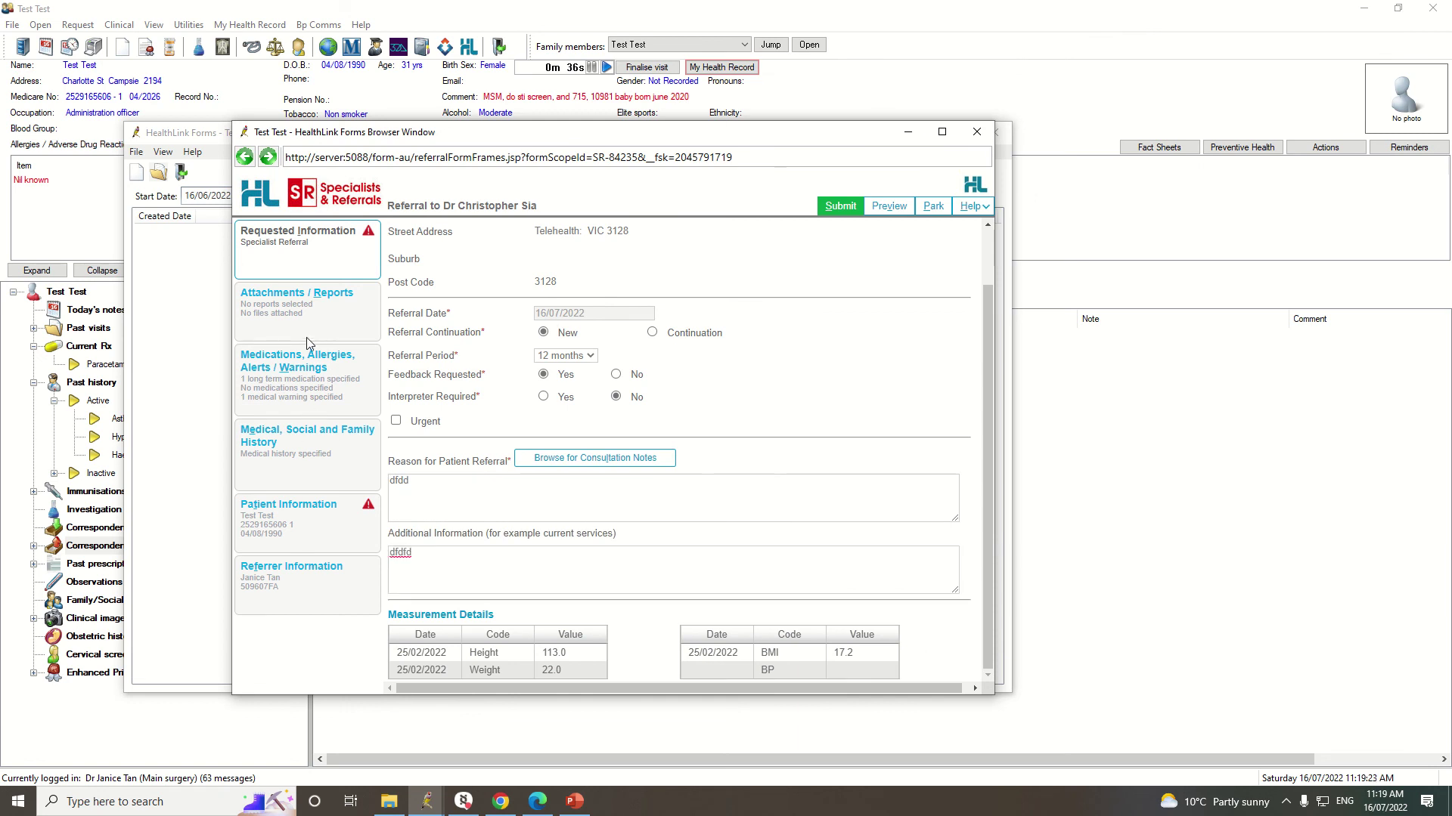
click(296, 297)
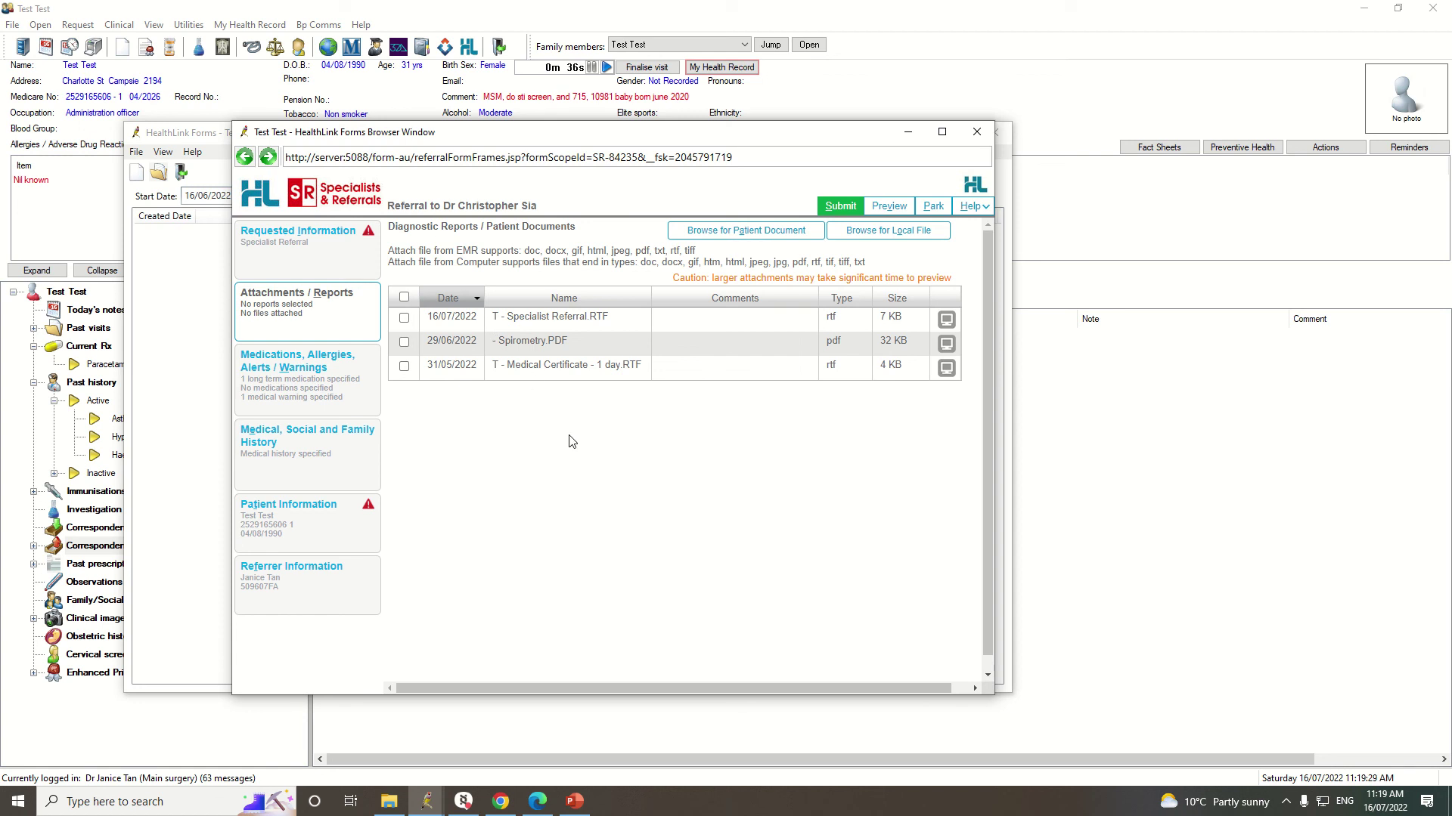
Close the HealthLink Forms Browser Window without sending the referral.
click(977, 134)
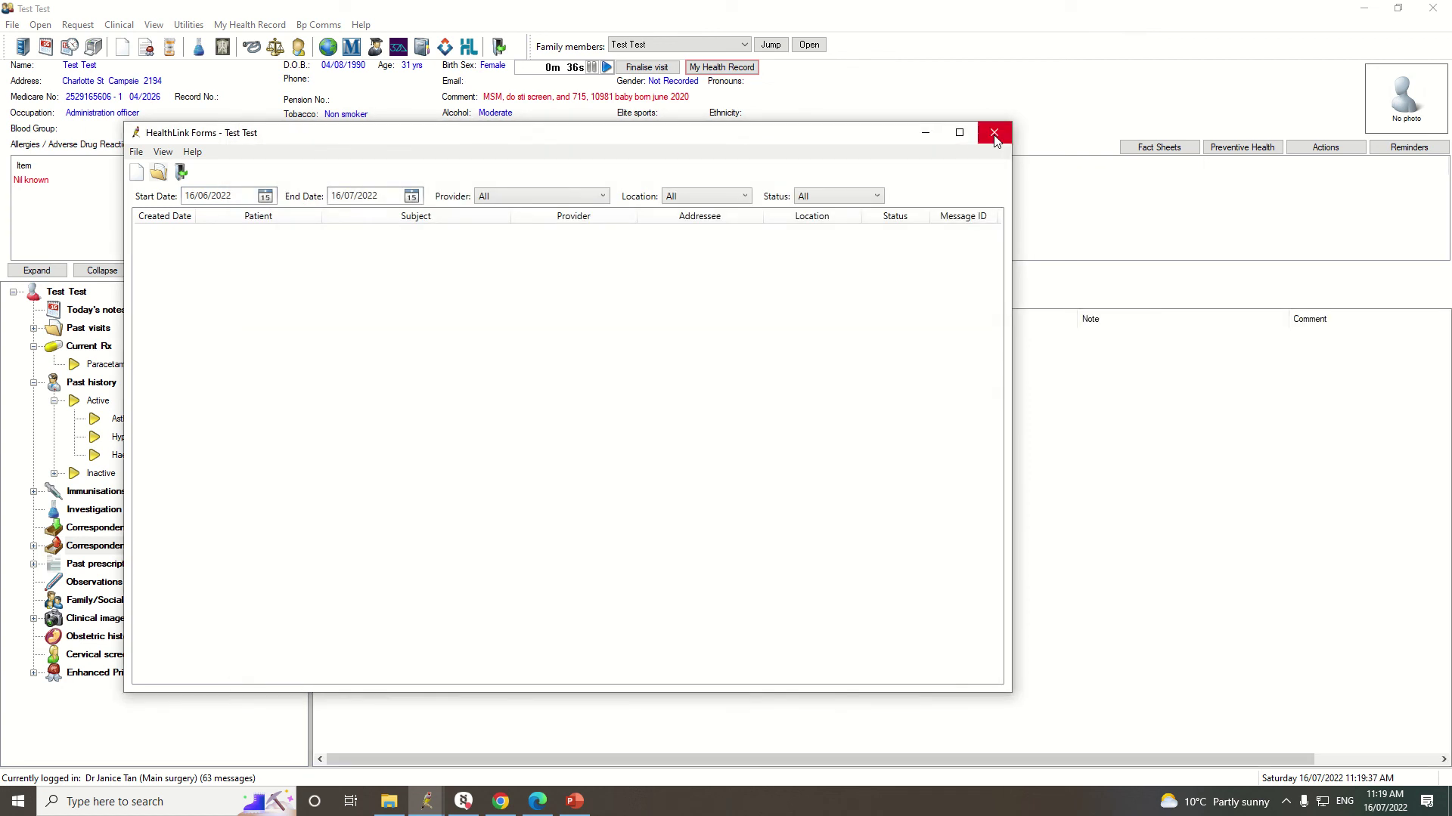